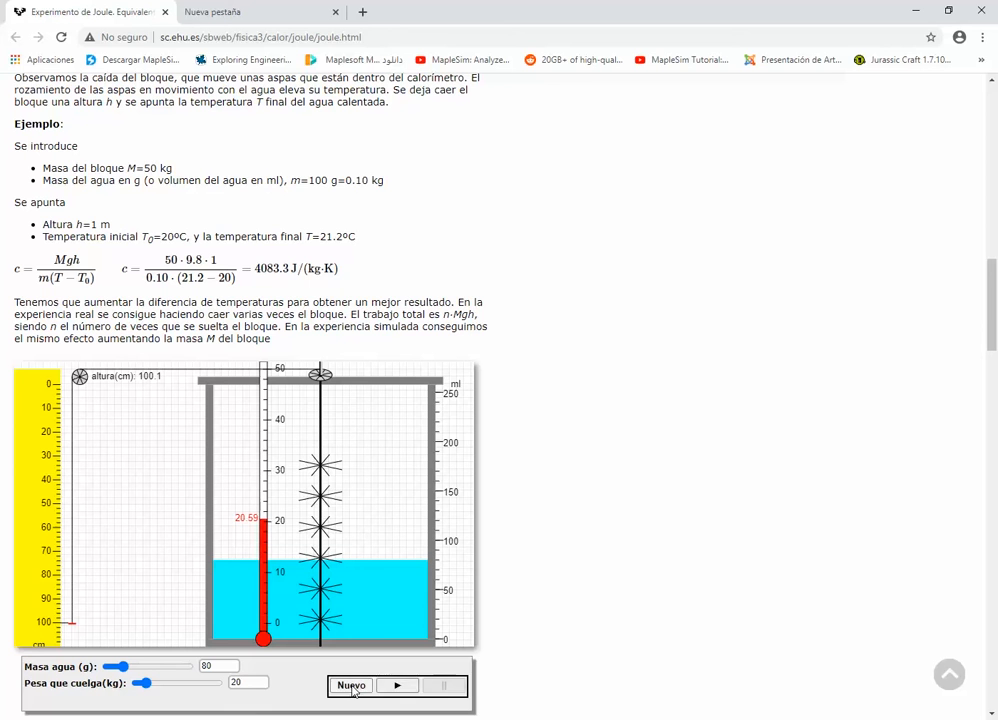
Run the Joule simulation with 80 g of water and a 20 kg weight, and expand Datos Experimentales in the Maple worksheet
left_click(395, 687)
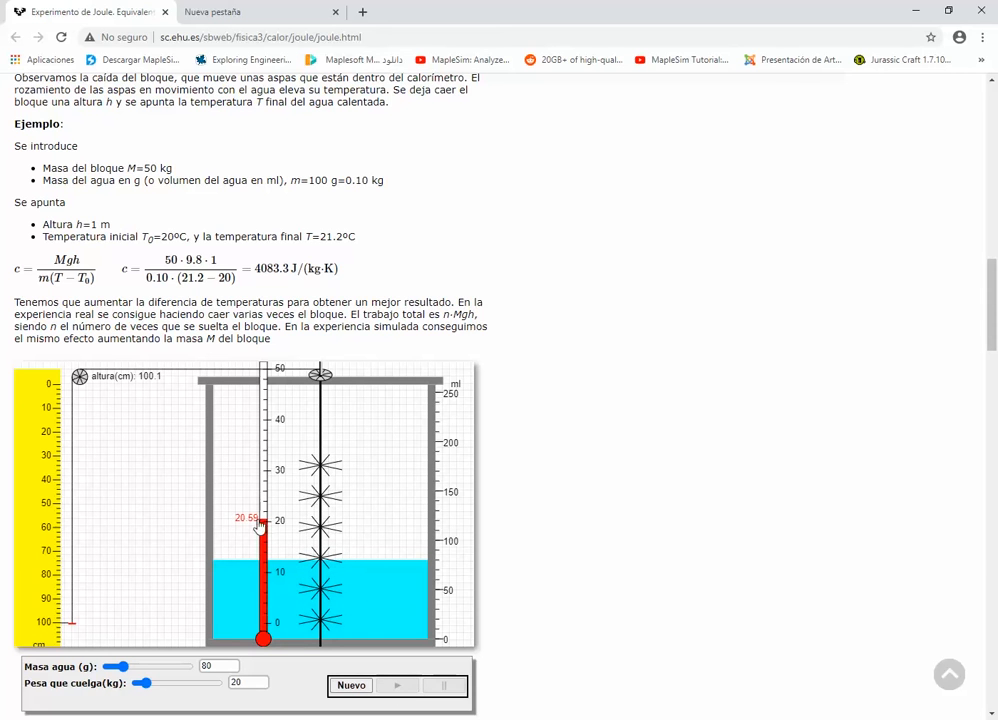
key("alt+Tab")
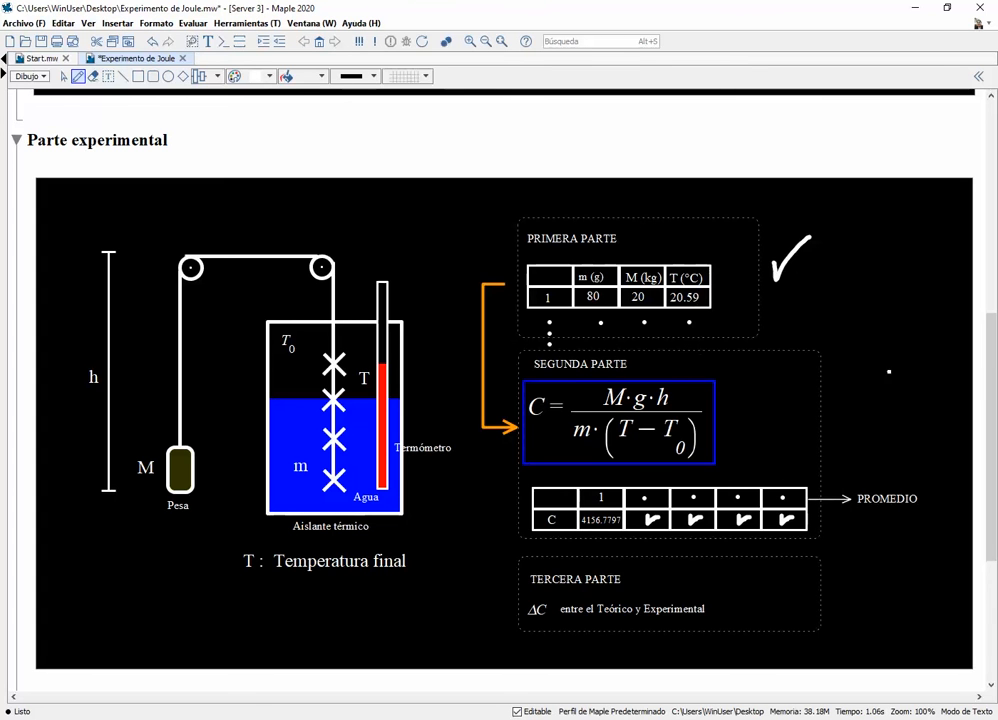
left_click_drag(991, 352, 992, 355)
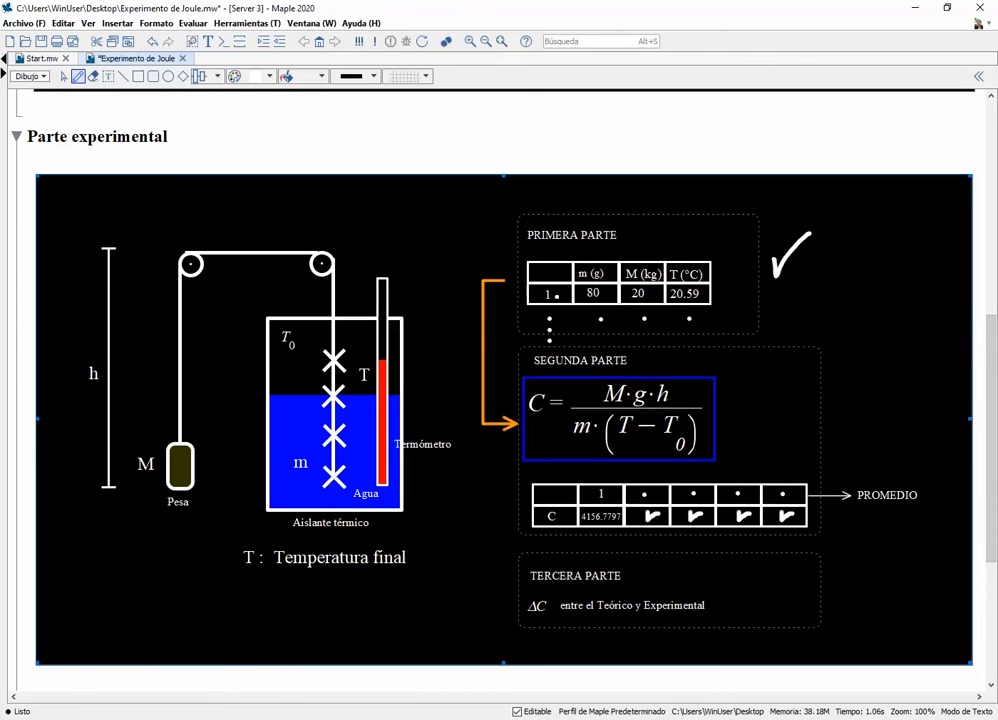
left_click_drag(991, 378, 993, 415)
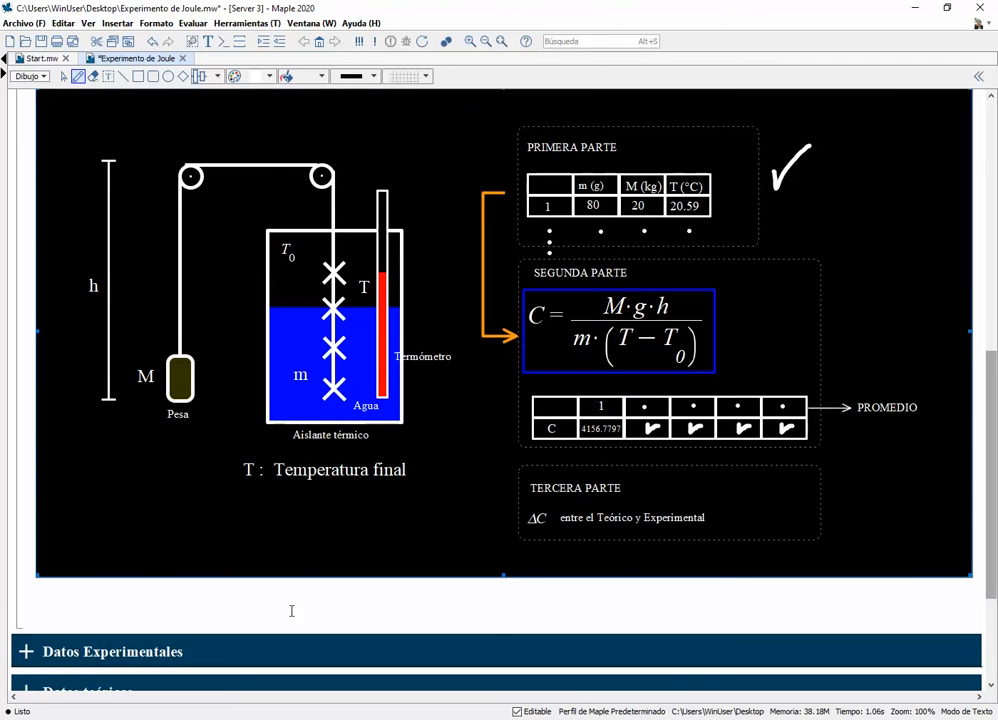
left_click(27, 652)
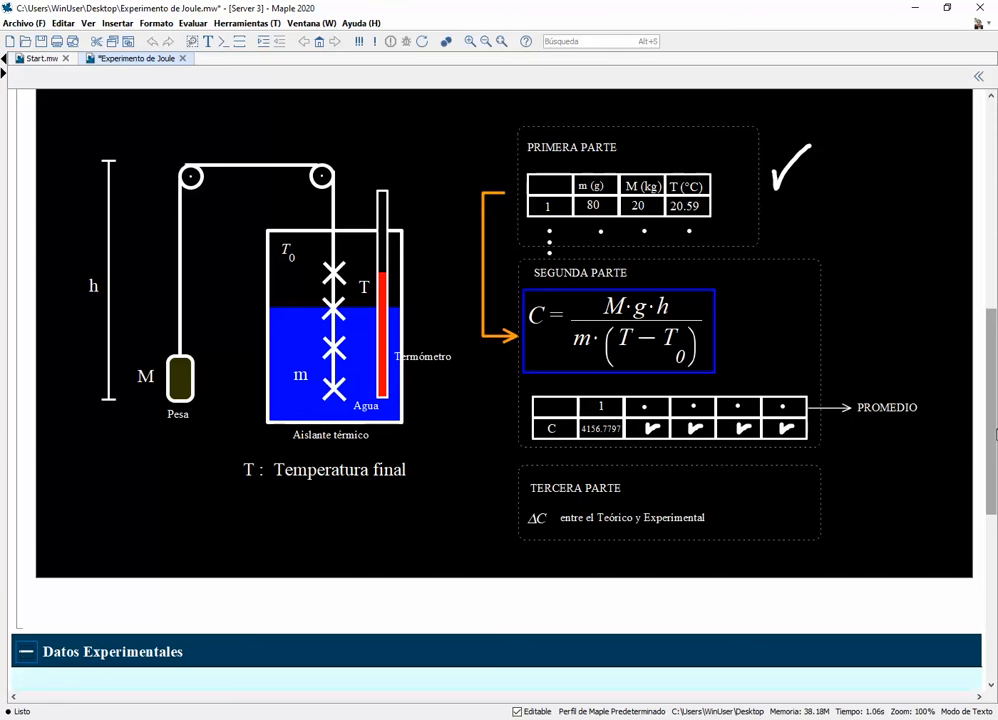
left_click_drag(994, 434, 996, 454)
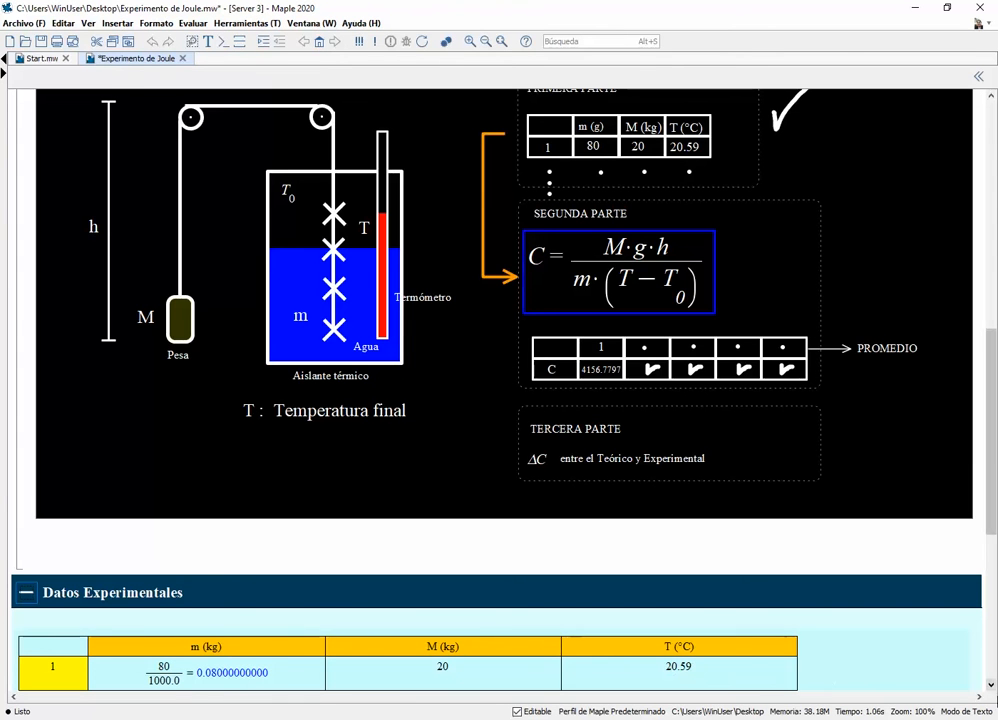
left_click(992, 689)
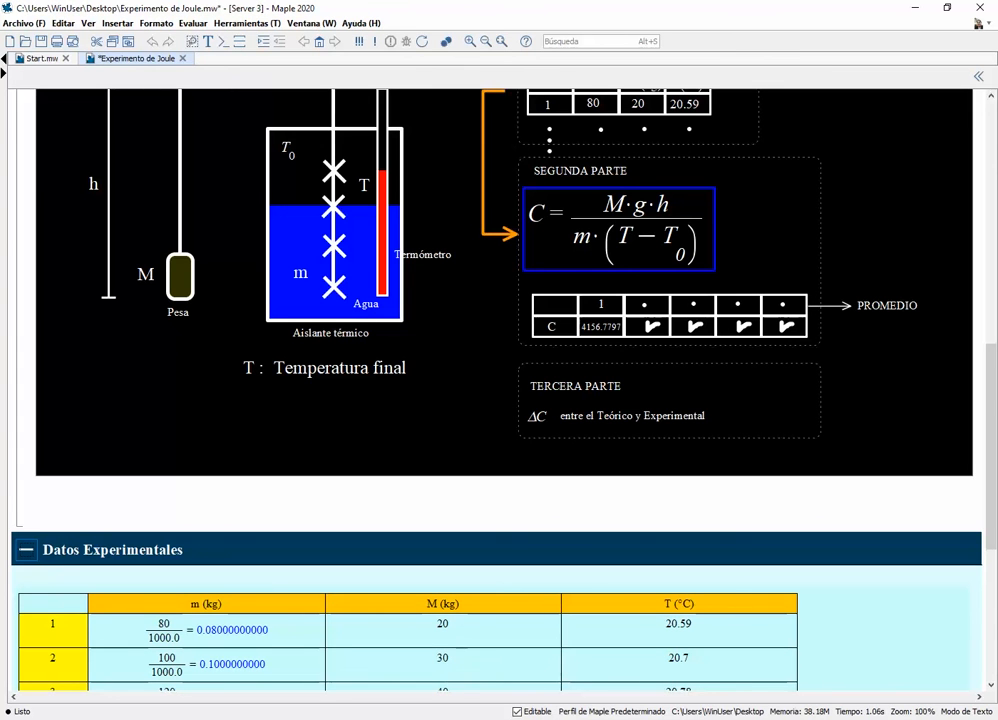
In the browser, run a new simulation with 100 g of water and a 30 kg weight, and check it against row 2 in Maple
key("alt+Tab")
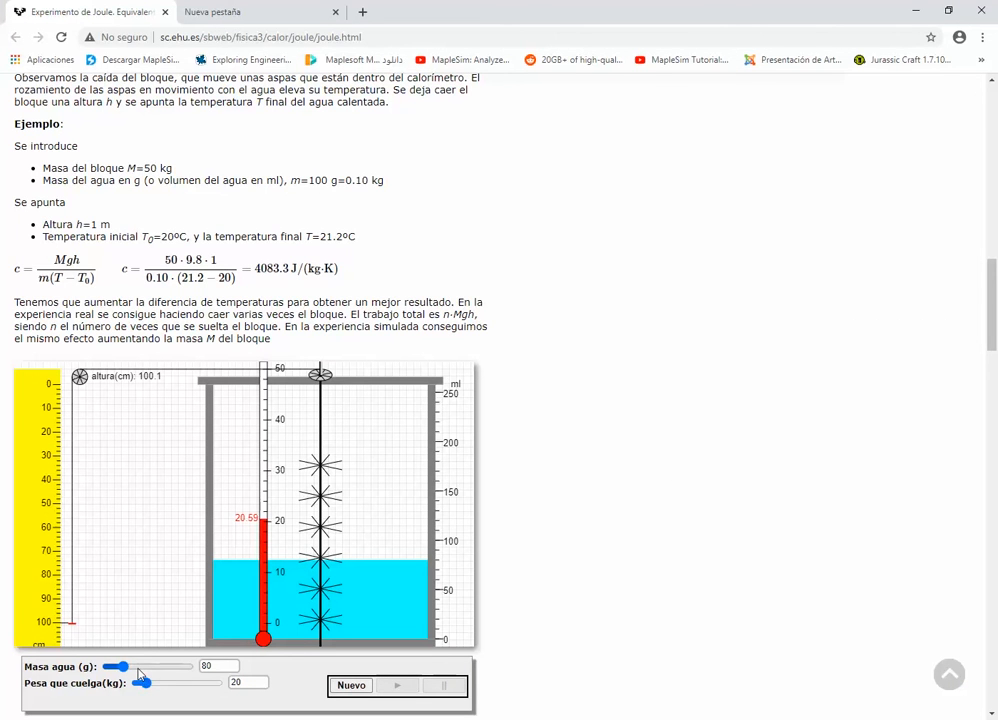
left_click_drag(140, 672, 156, 690)
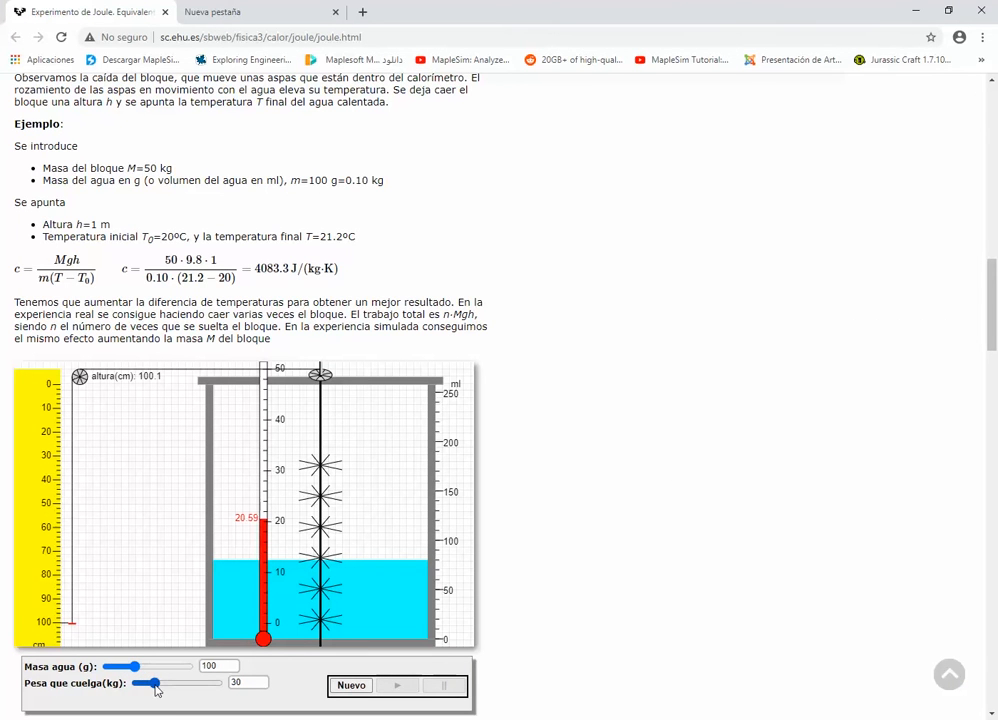
left_click(340, 688)
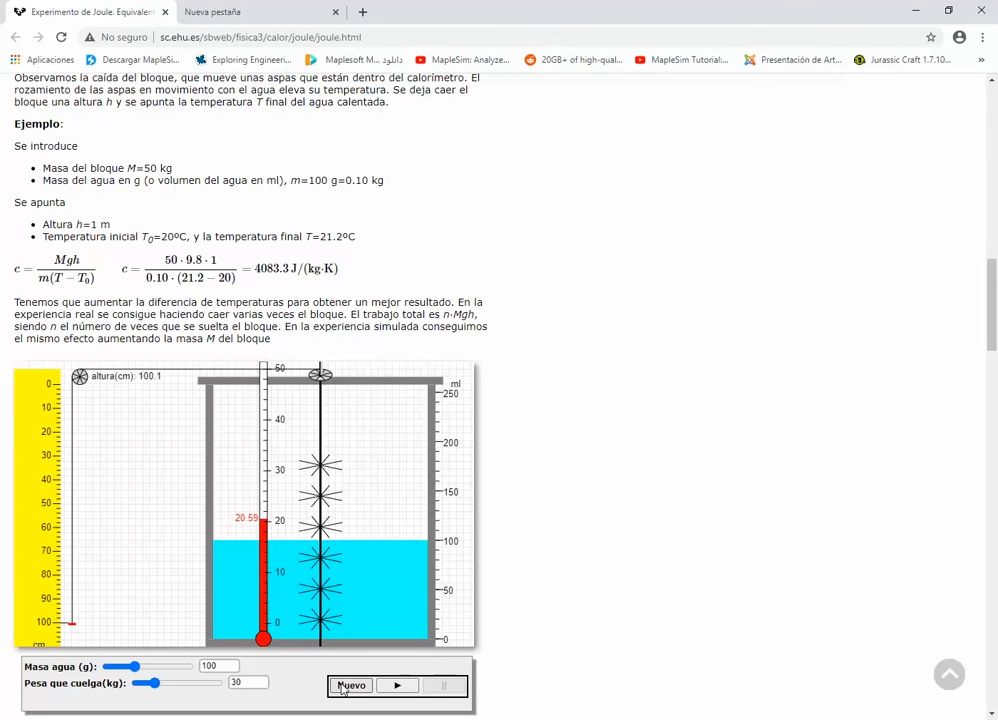
left_click(396, 688)
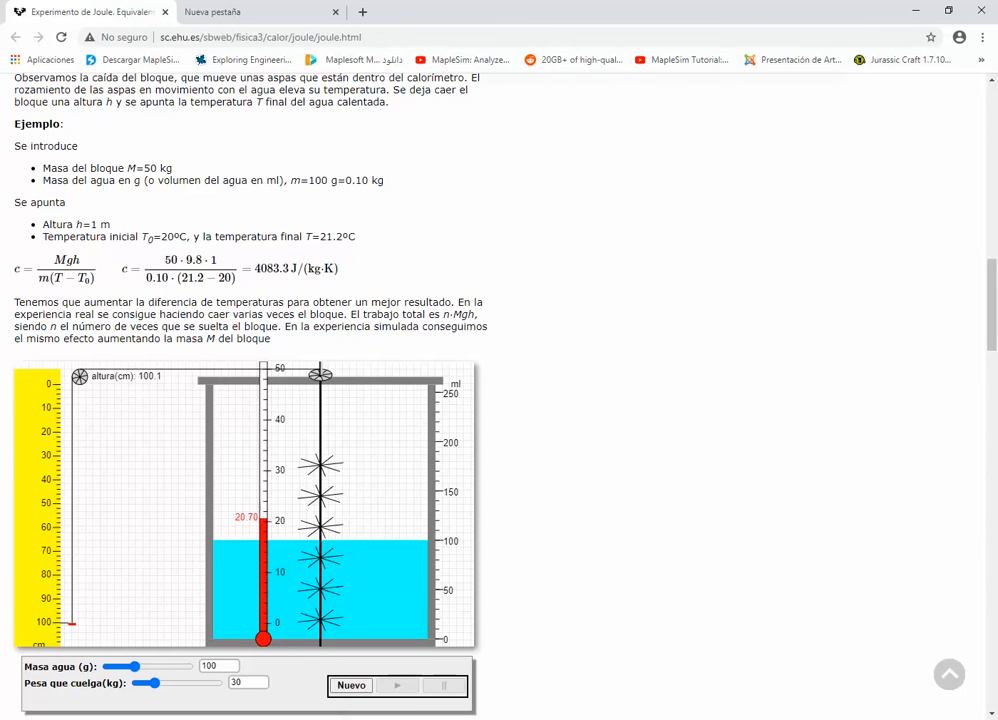
key("alt+Tab")
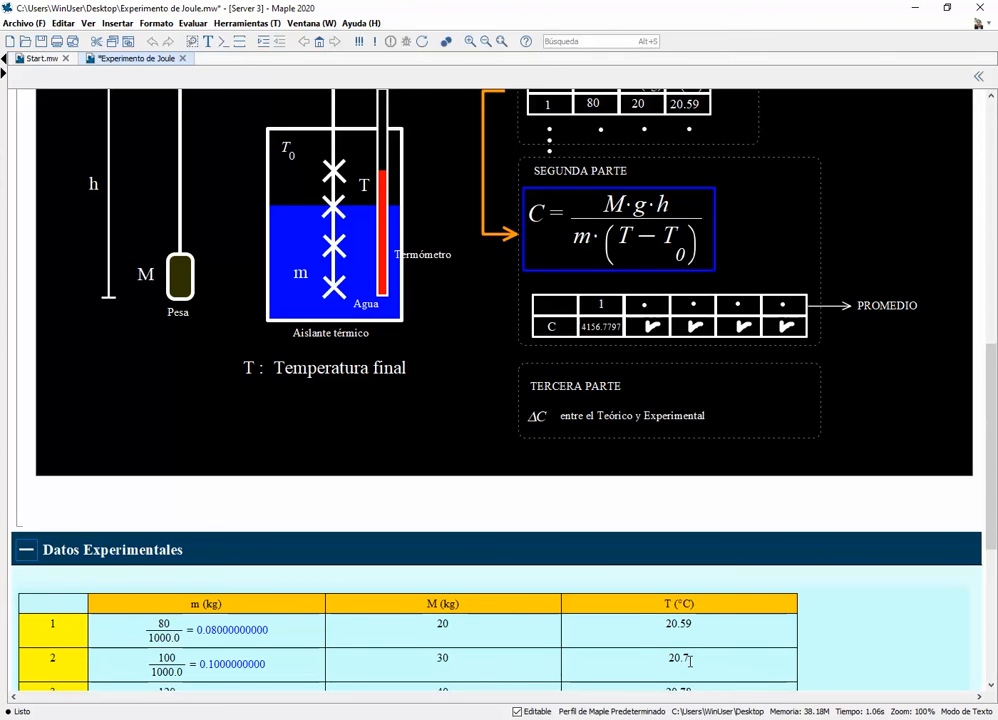
Run a new browser simulation with 120 g of water and a 40 kg weight, and compare the final temperature with Maple's row 3
left_click(991, 688)
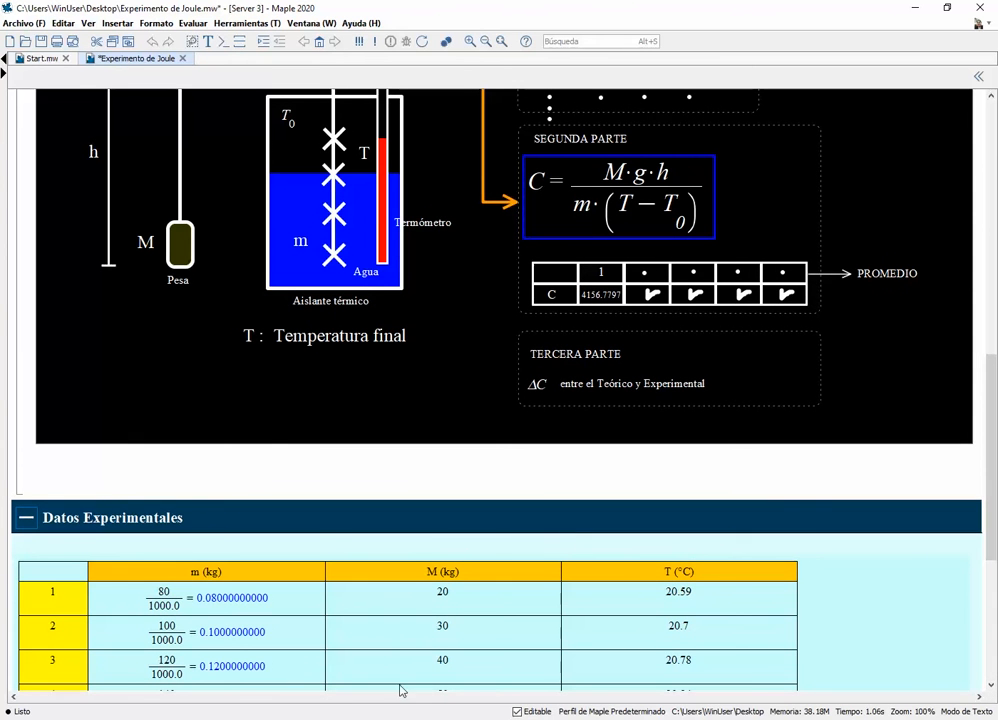
left_click(278, 718)
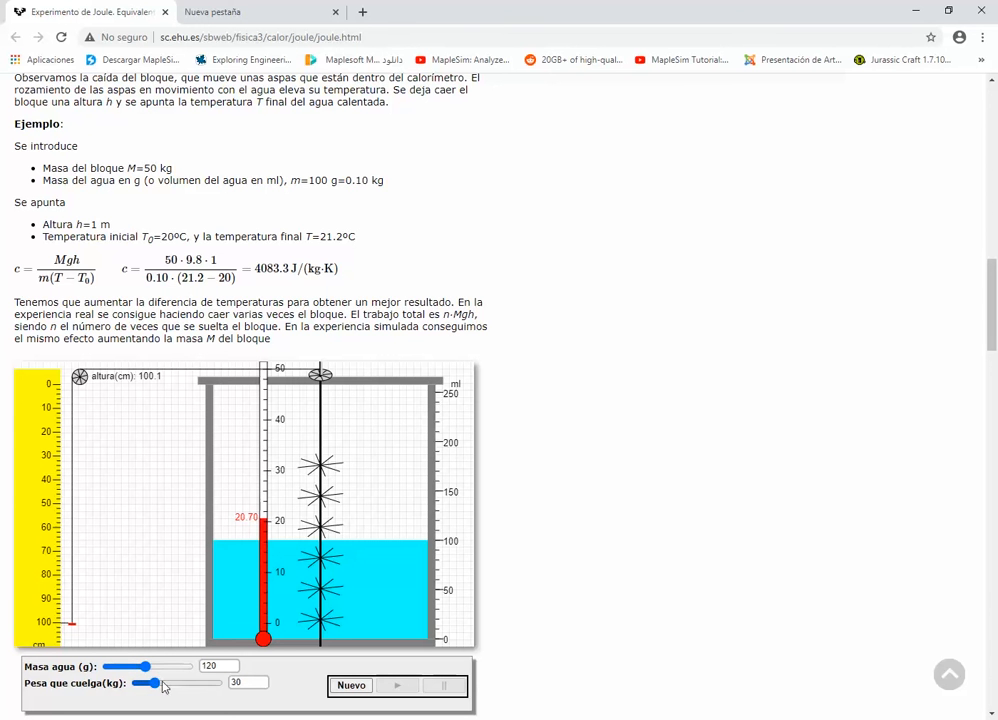
left_click(351, 686)
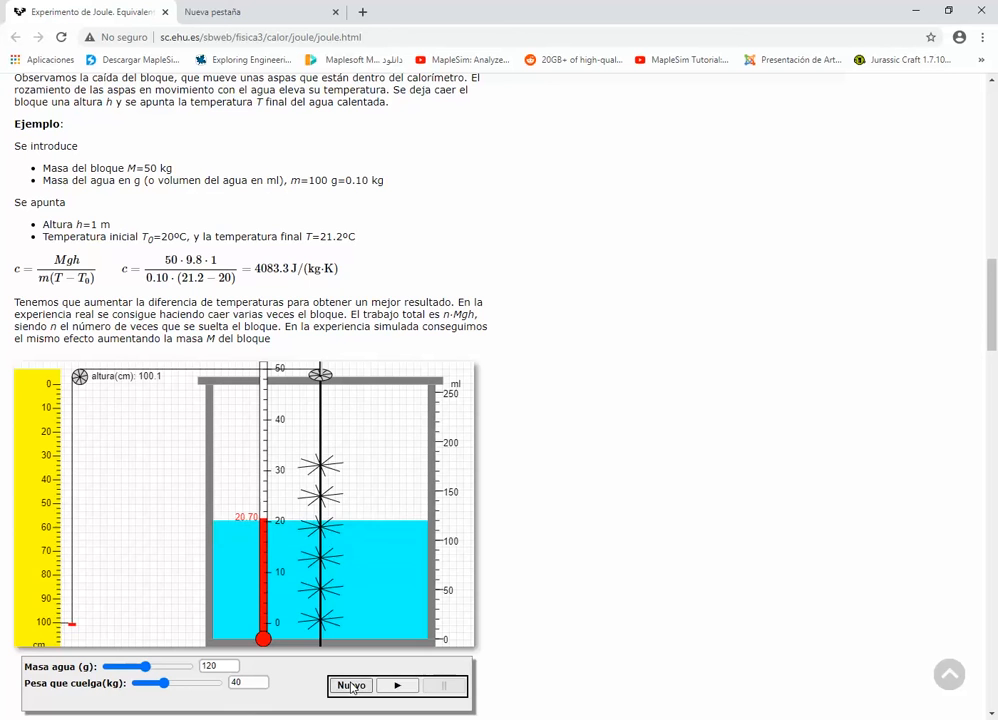
left_click(399, 685)
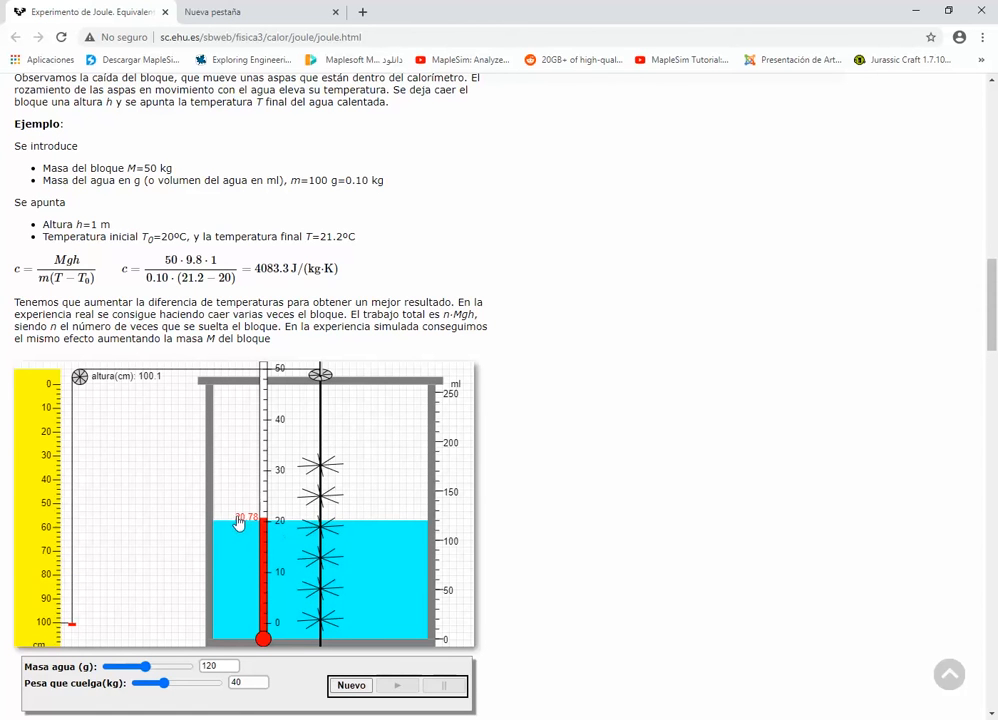
key("alt+Tab")
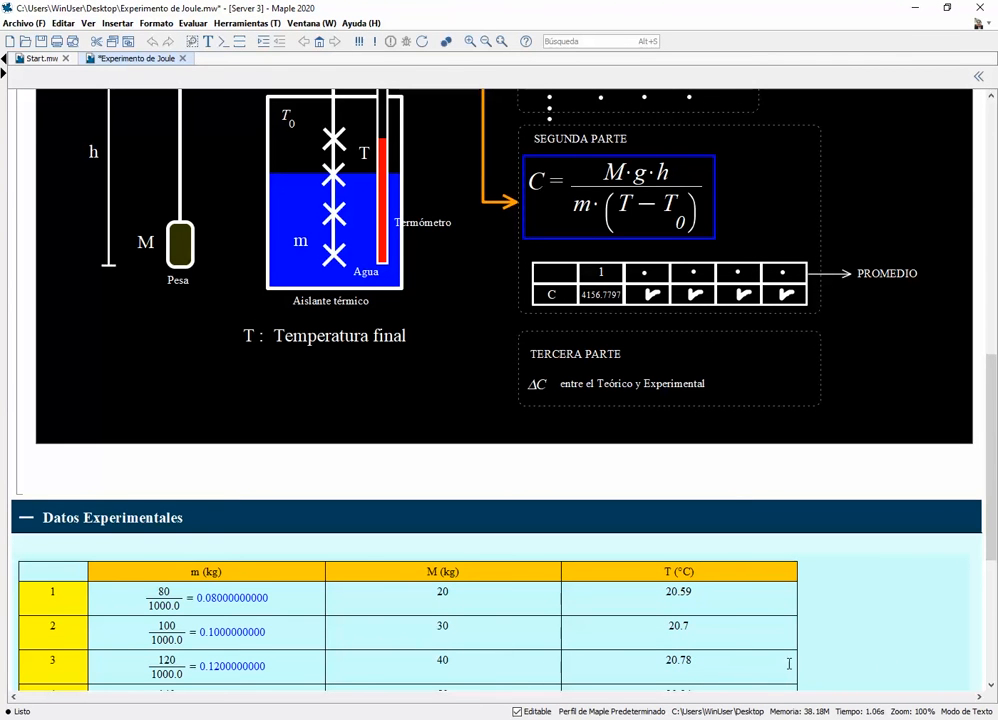
Run a new browser simulation with 140 g of water and a 50 kg weight, and compare the final temperature with Maple's row 4
left_click(991, 686)
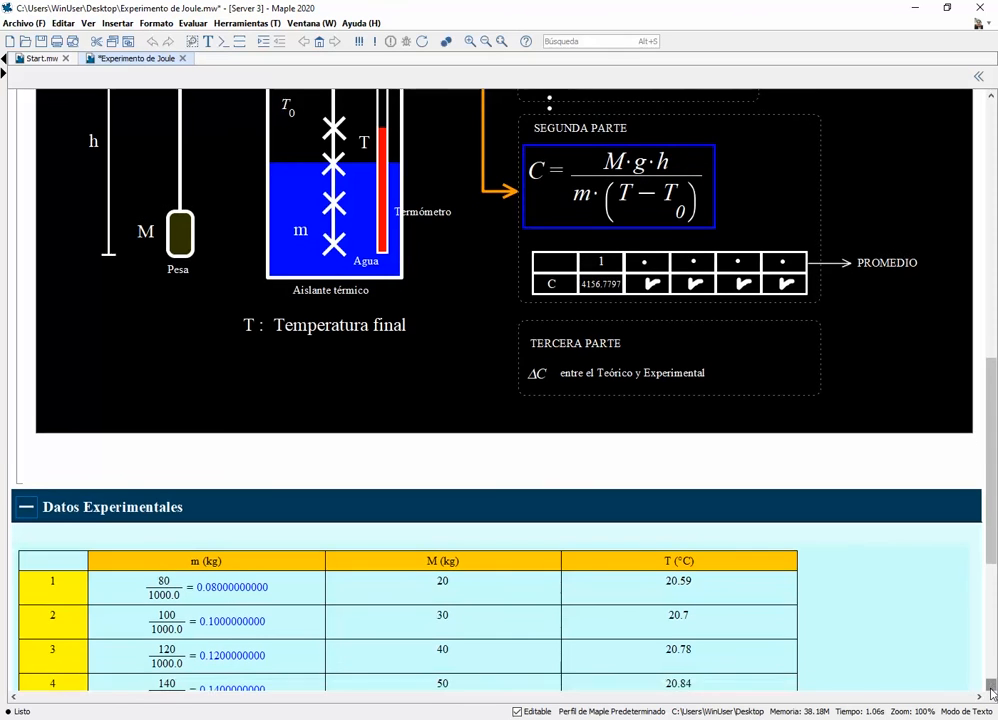
left_click(991, 686)
left_click(991, 686)
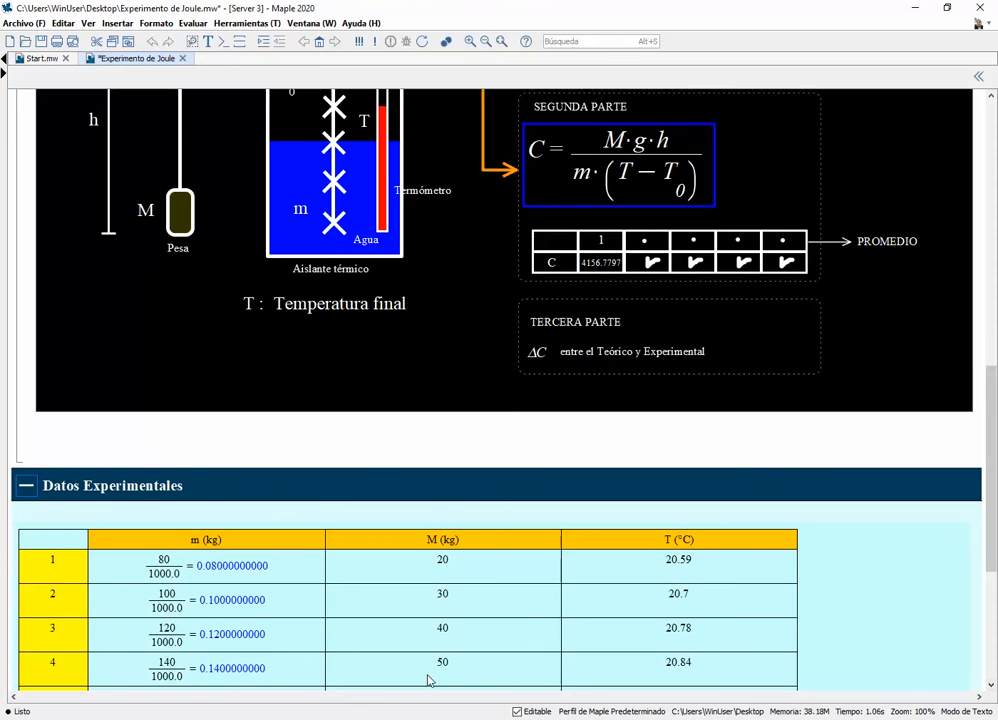
key("alt+Tab")
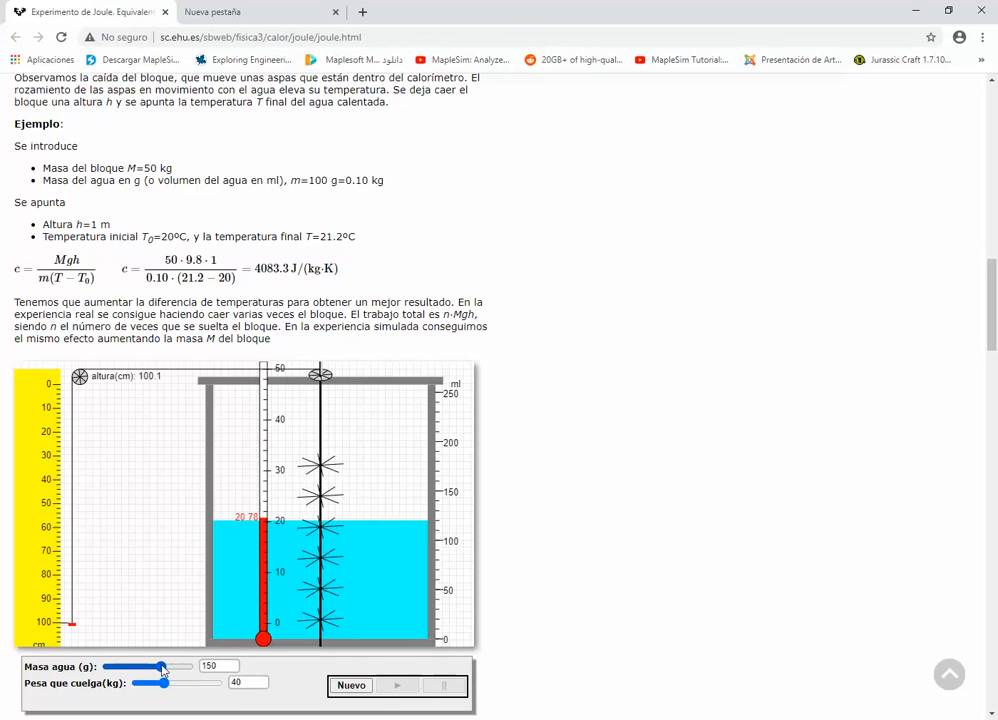
left_click_drag(157, 671, 152, 671)
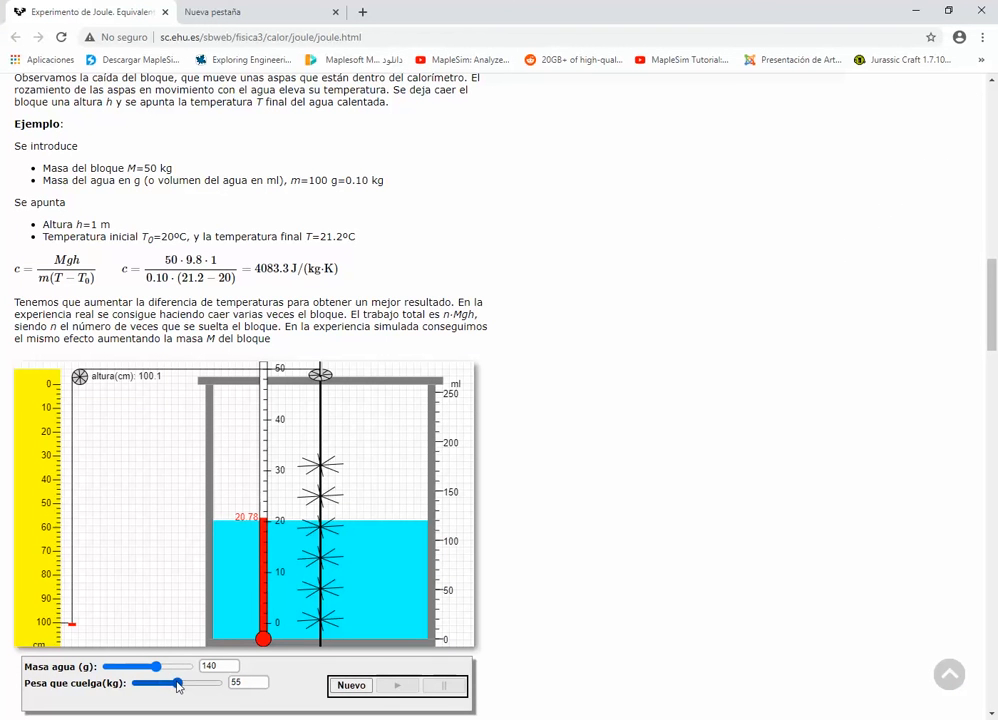
left_click_drag(175, 688, 177, 689)
left_click(351, 685)
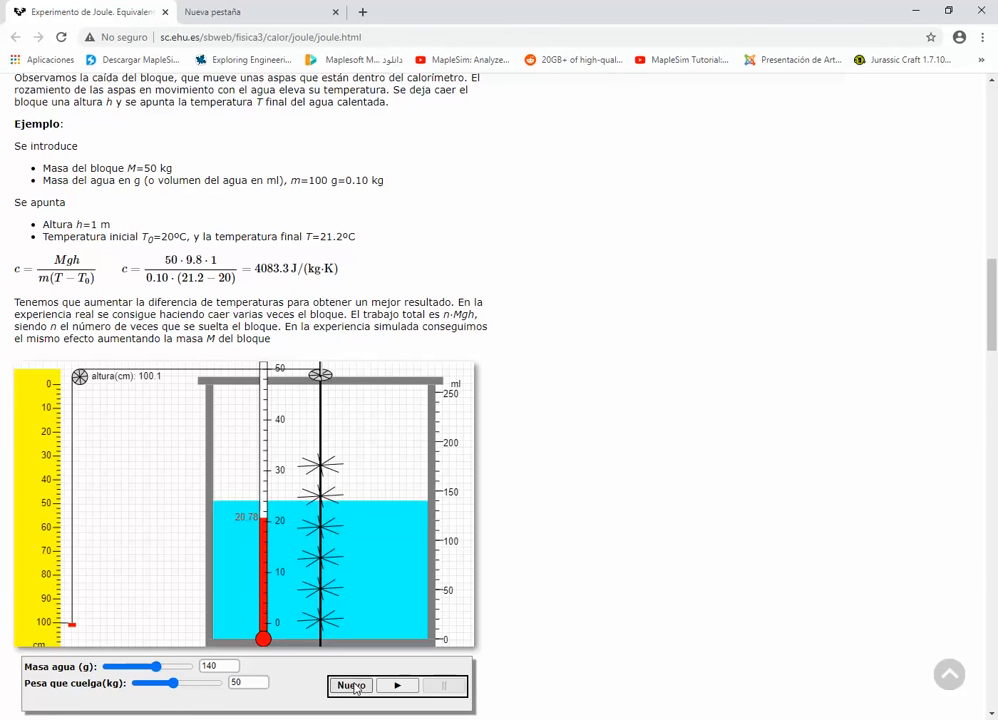
left_click(397, 685)
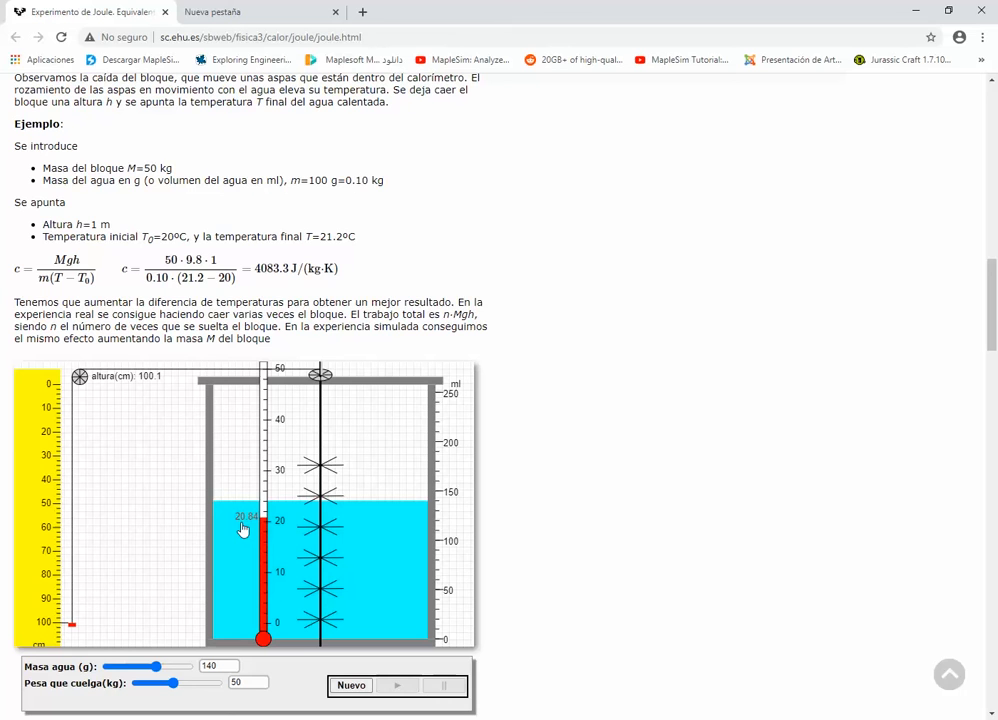
key("alt+Tab")
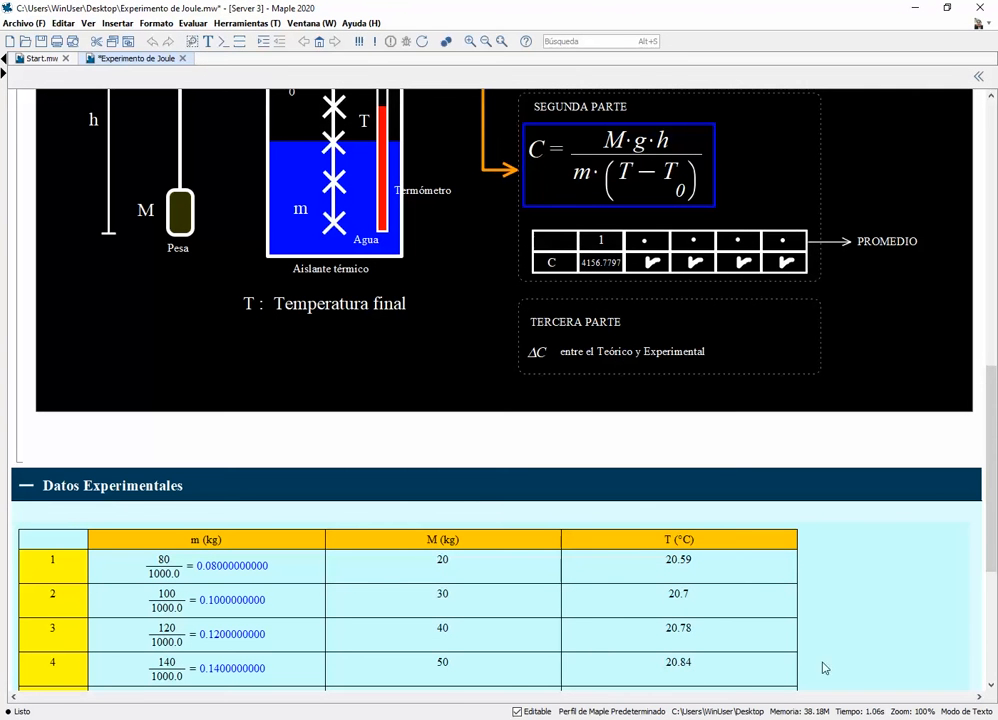
Run a new browser simulation with 160 g of water and a 60 kg weight, and compare the final temperature with Maple's row 5
left_click(990, 686)
left_click(990, 686)
left_click(990, 686)
left_click(990, 686)
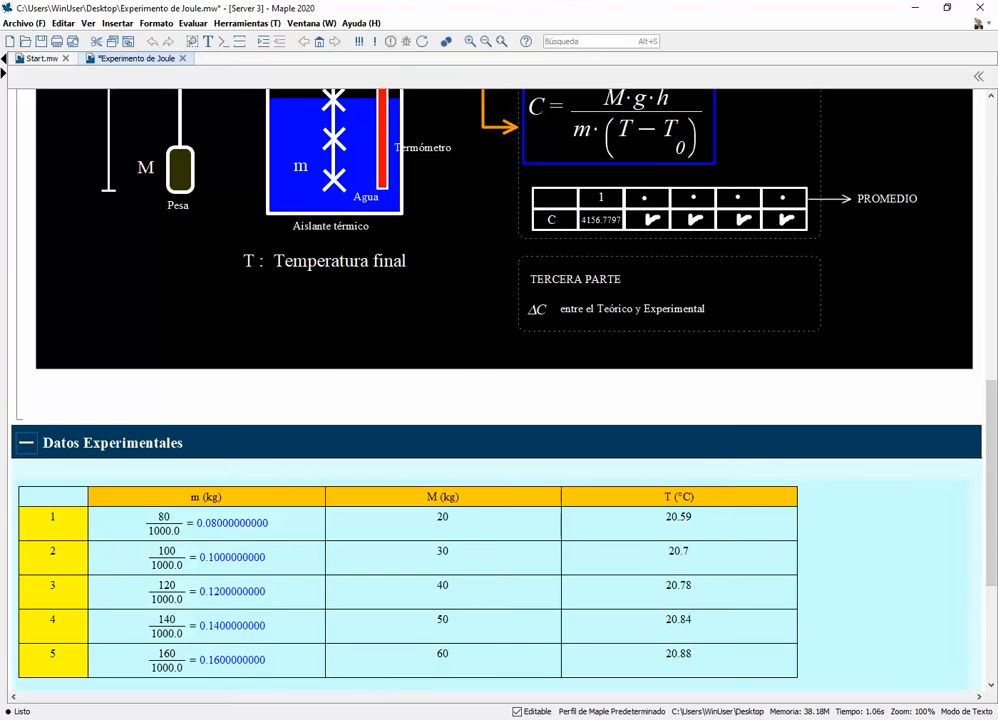
key("alt+Tab")
left_click(171, 668)
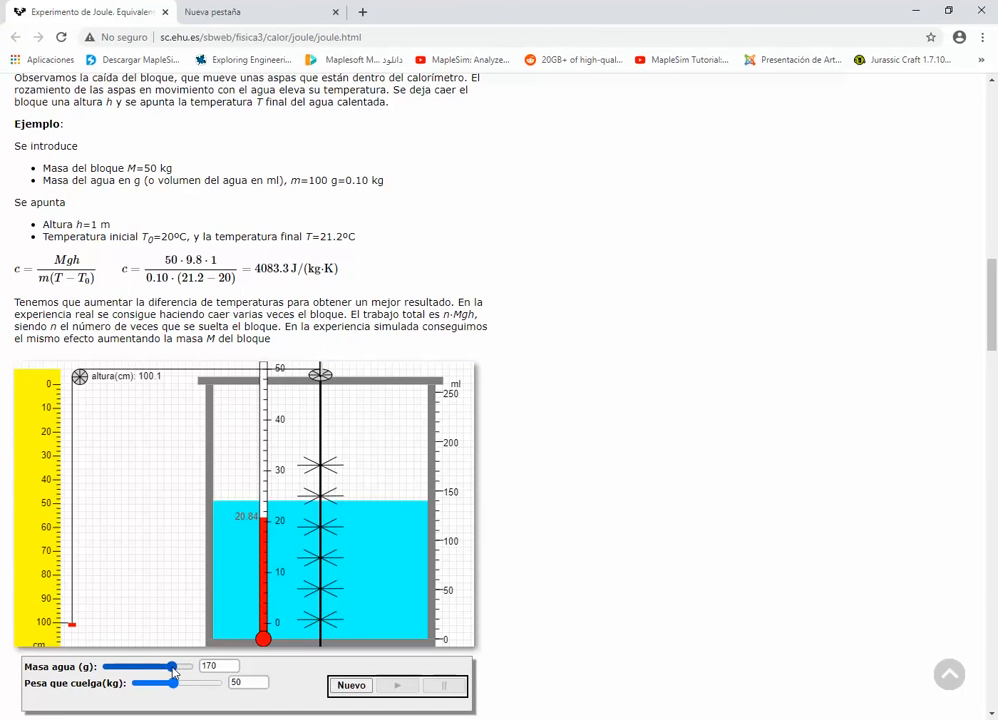
left_click_drag(170, 668, 166, 668)
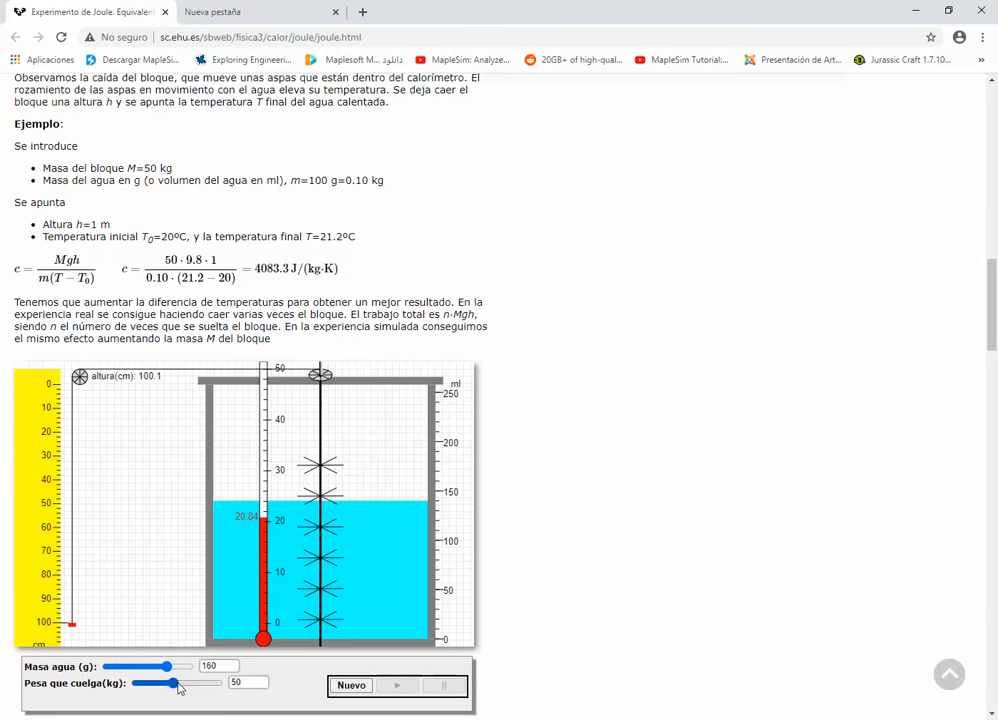
left_click(351, 685)
left_click(395, 685)
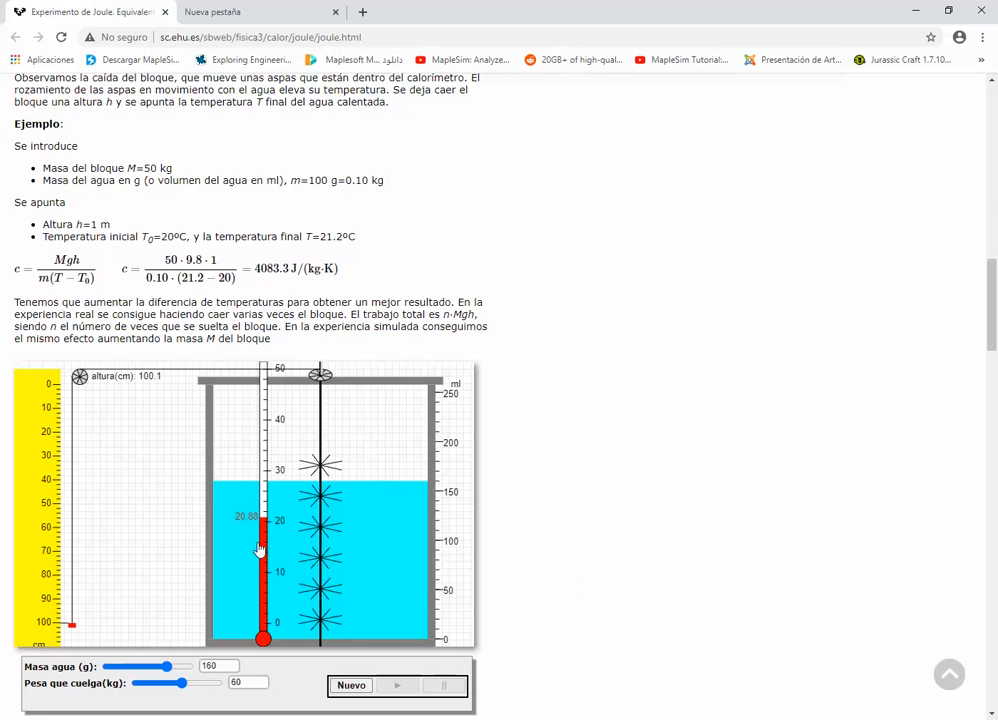
key("alt+Tab")
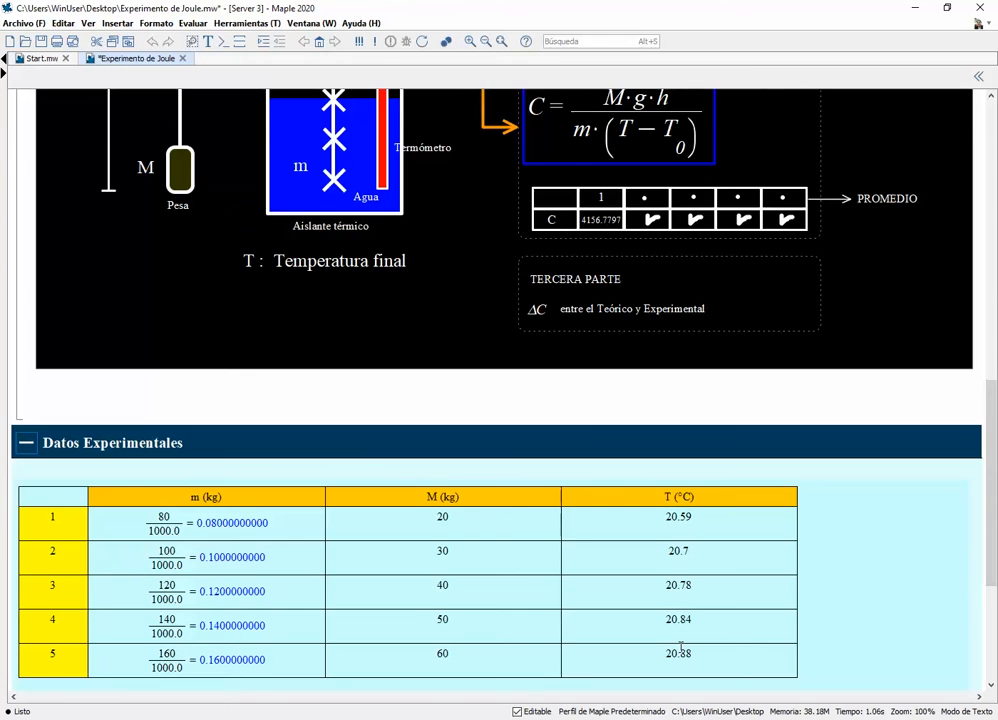
Review the specific heat formula in the Parte experimental diagram and expand the Datos teóricos section
scroll(680, 648, "up", 6)
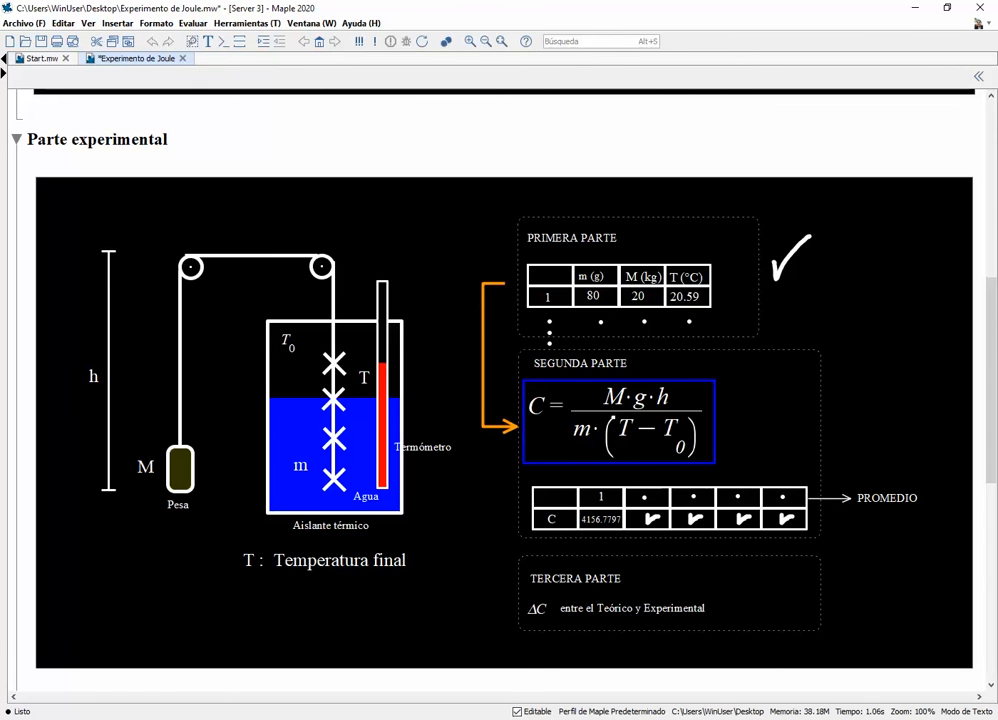
scroll(499, 380, "down", 5)
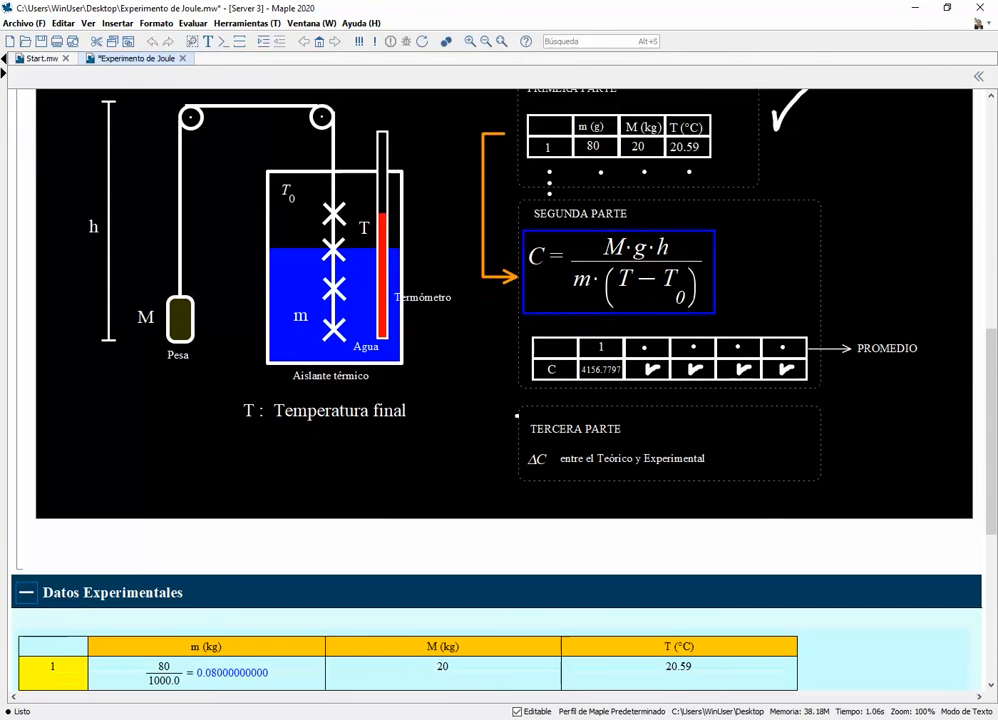
scroll(499, 380, "down", 7)
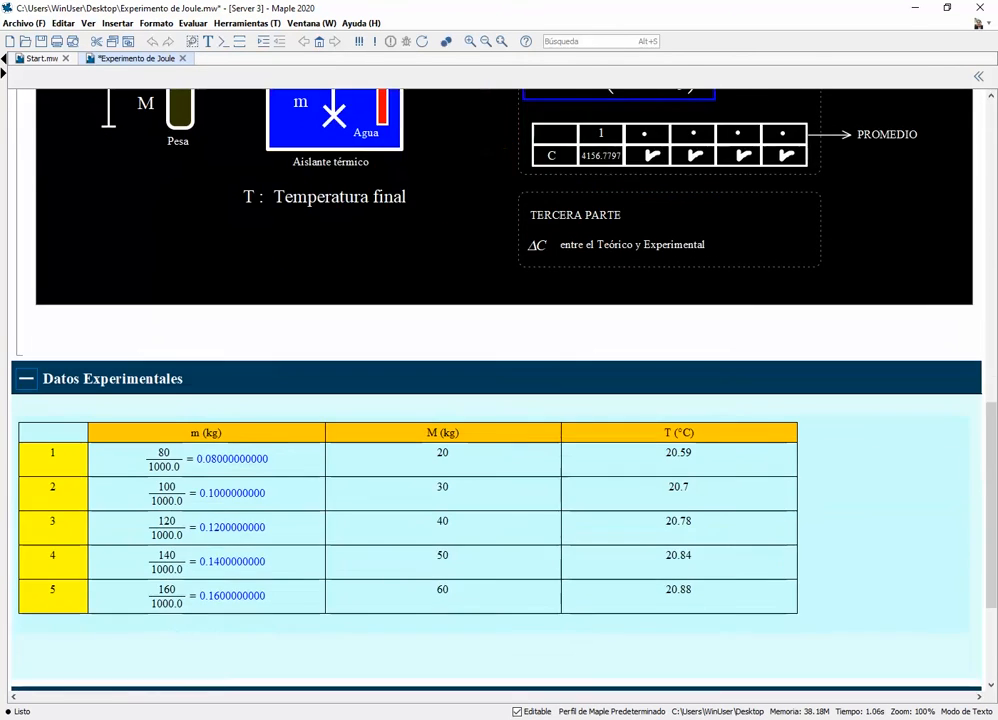
scroll(499, 380, "down", 5)
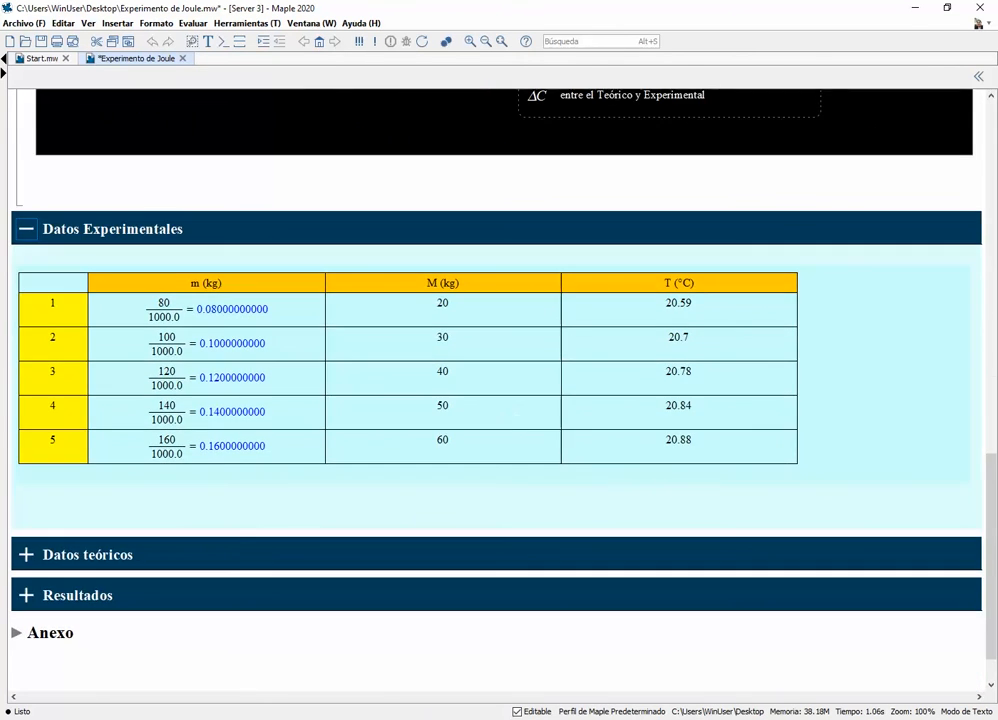
left_click(26, 556)
scroll(118, 446, "down", 2)
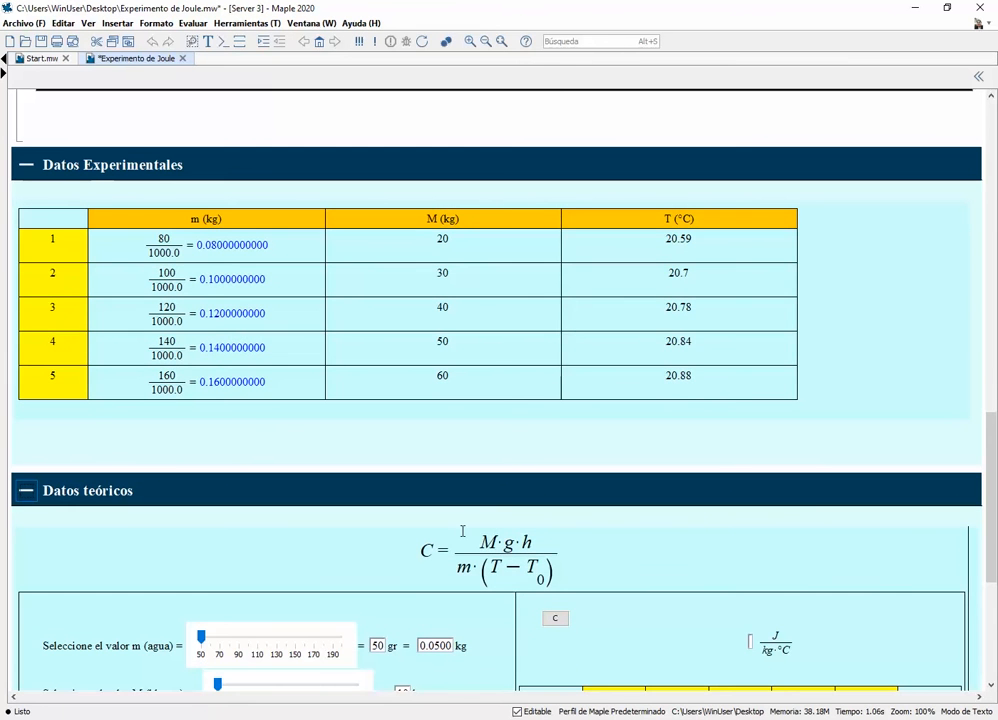
scroll(462, 531, "up", 10)
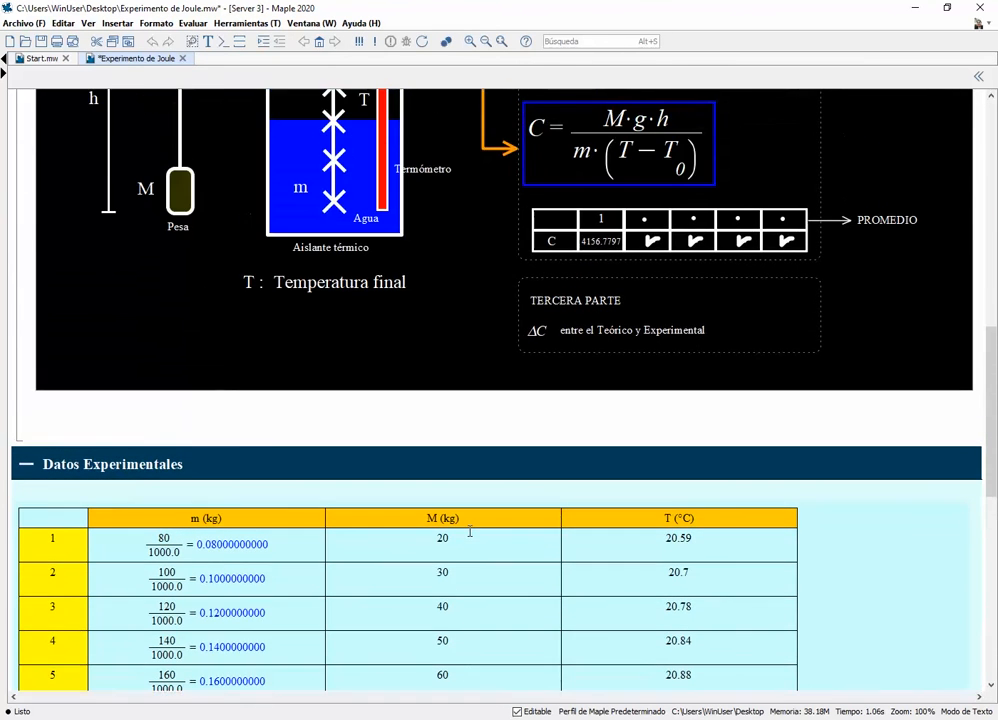
Review the experimental data table alongside the Datos teóricos calculator and its first specific heat value
scroll(469, 531, "down", 8)
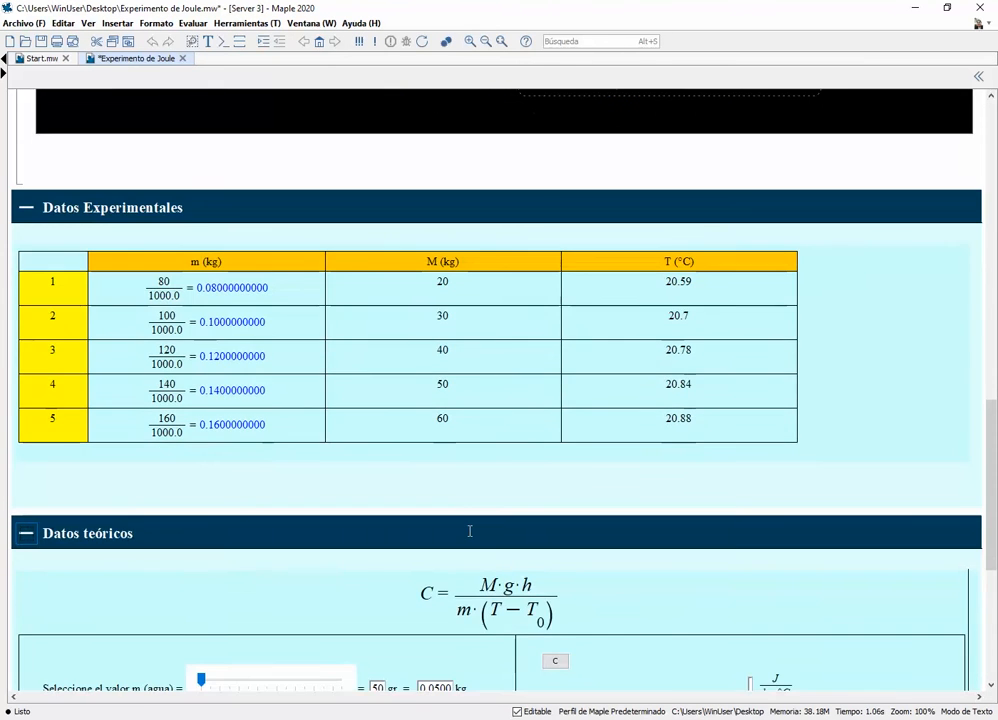
scroll(469, 531, "up", 8)
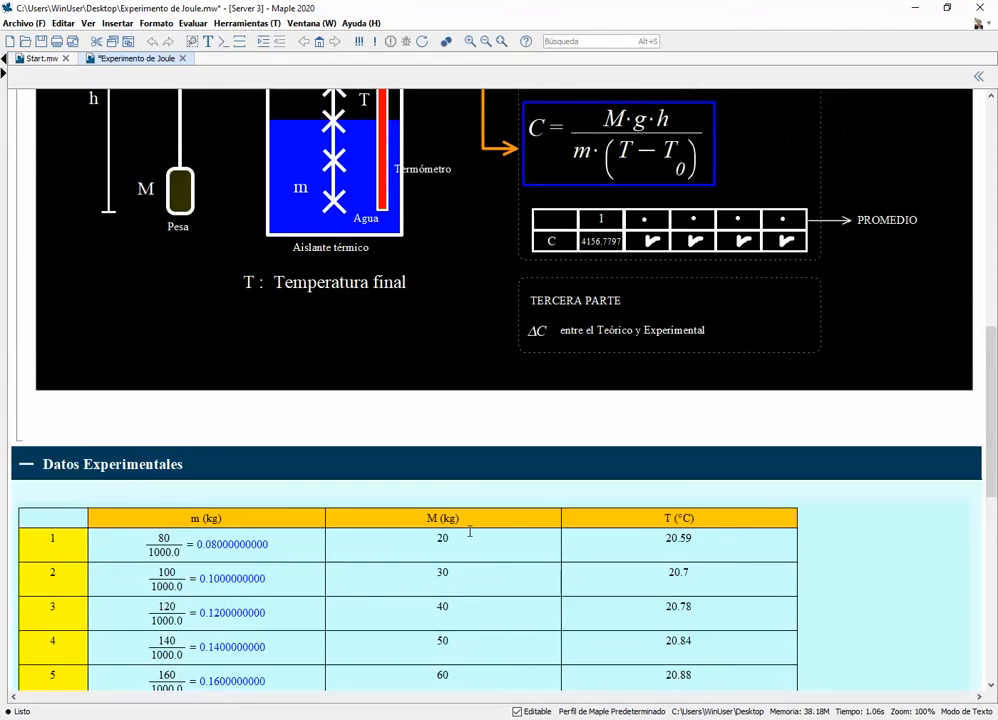
scroll(469, 531, "down", 16)
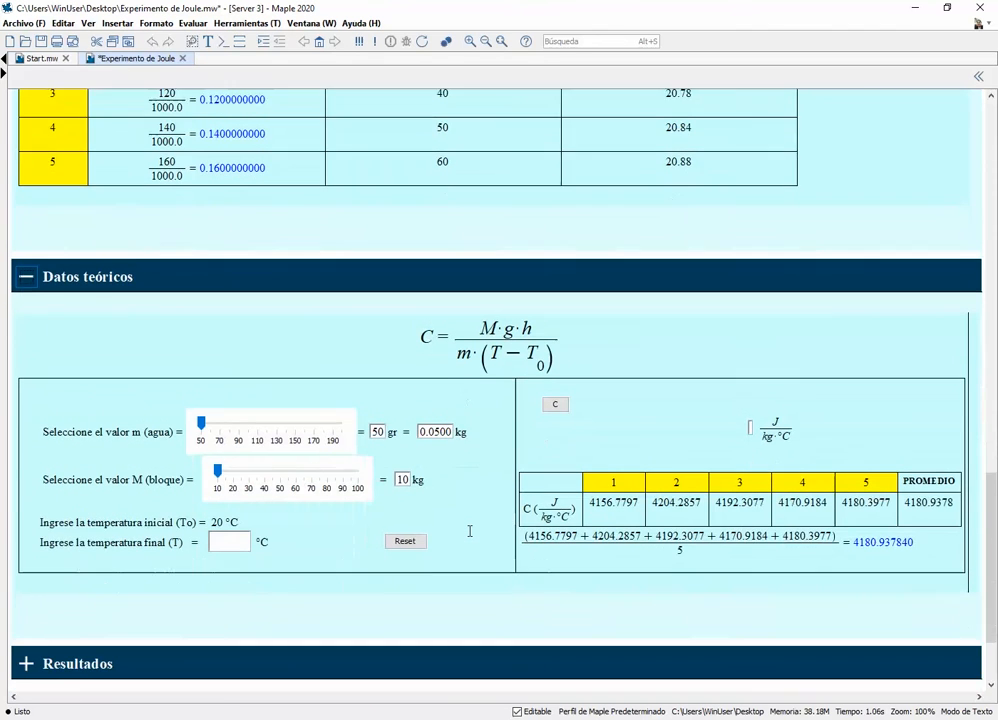
scroll(342, 459, "up", 2)
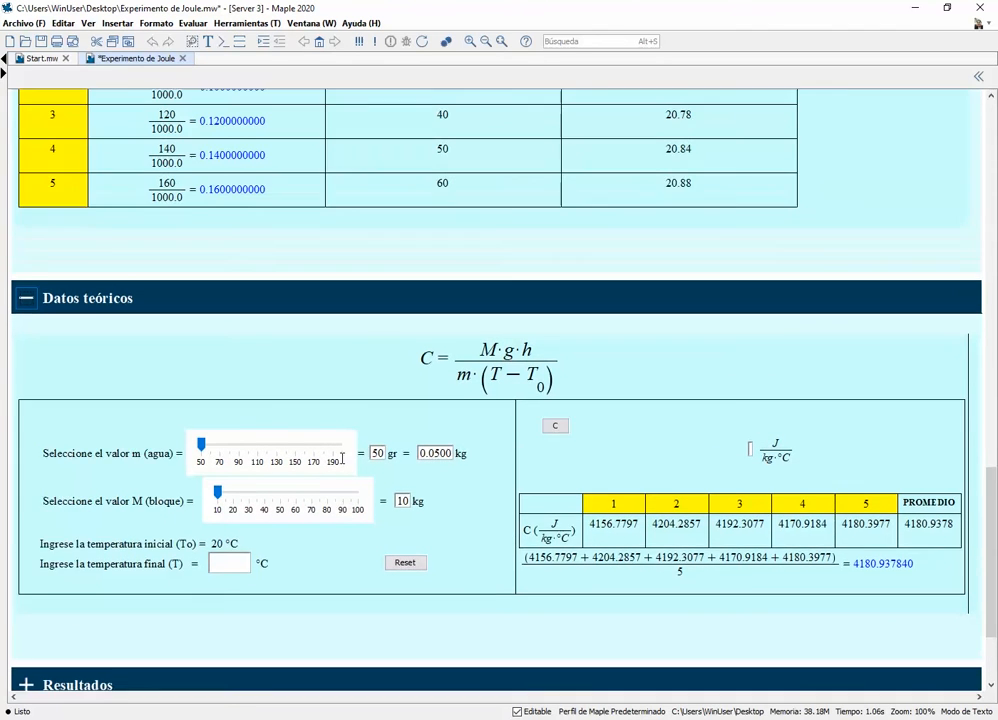
scroll(342, 459, "up", 1)
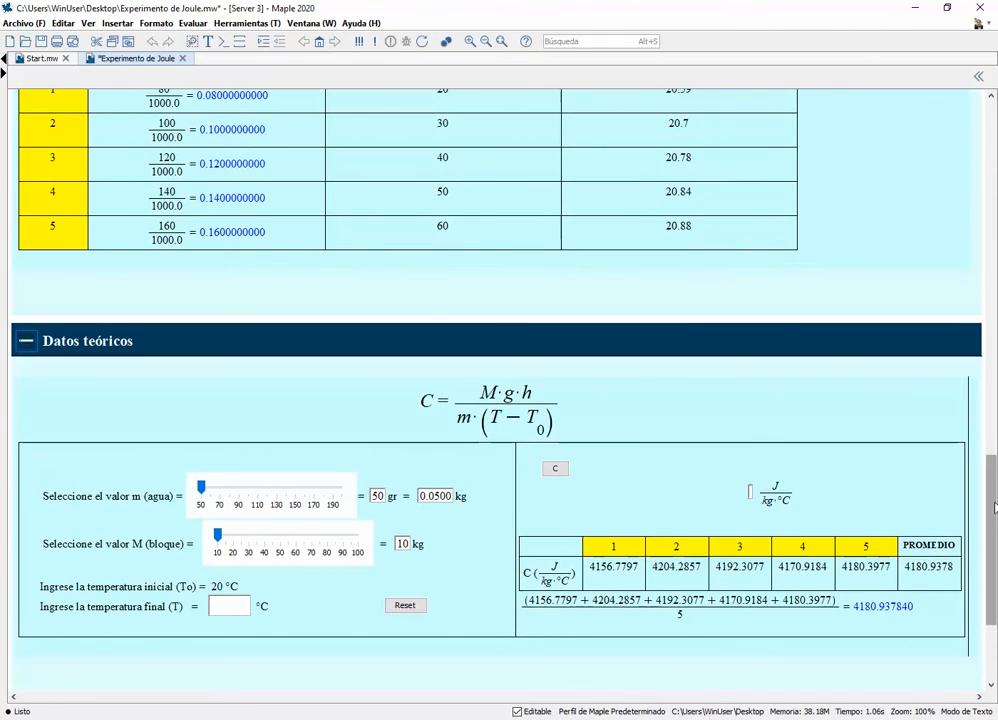
scroll(994, 507, "up", 1)
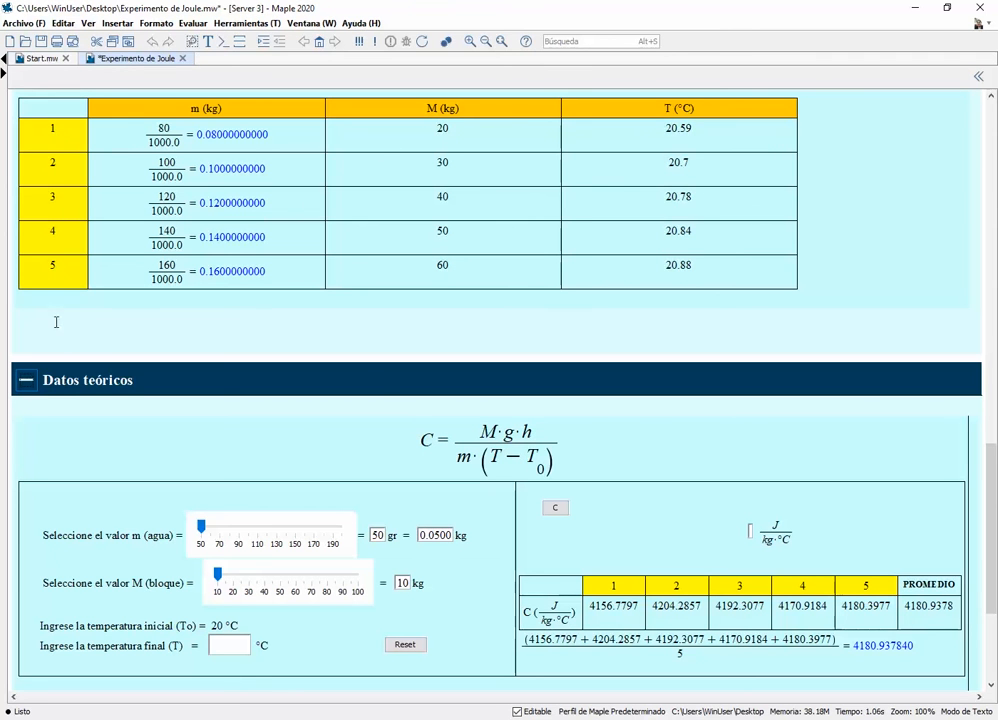
left_click_drag(589, 606, 638, 606)
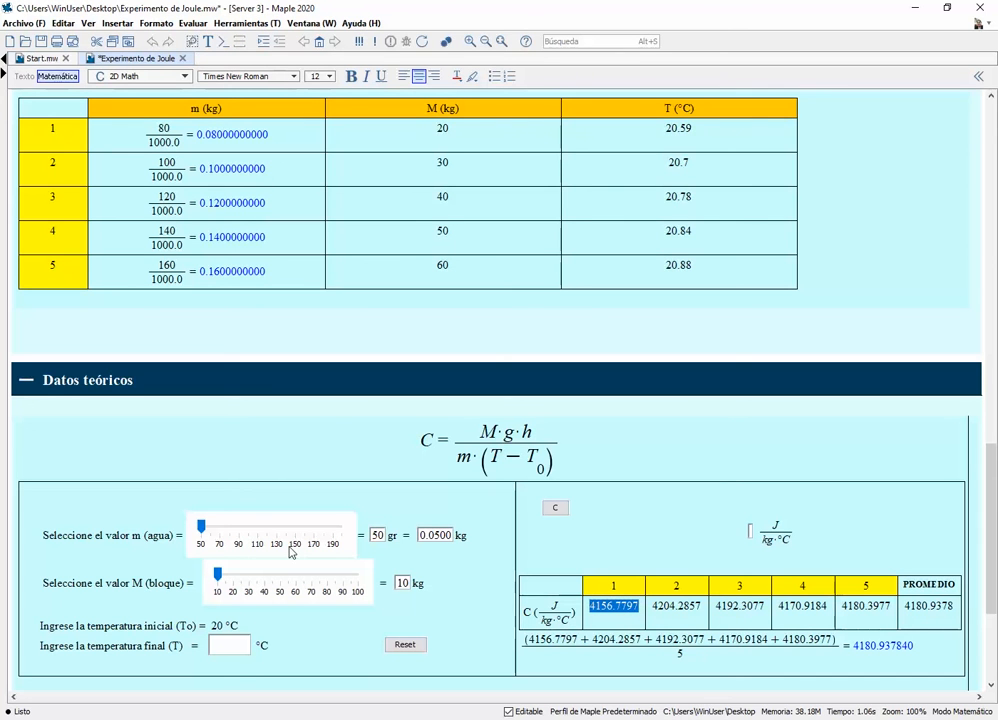
Below the experimental data table, enter (20·9.81·1)/(0.08·(20.59−20.0)) and evaluate it inline
left_click(29, 323)
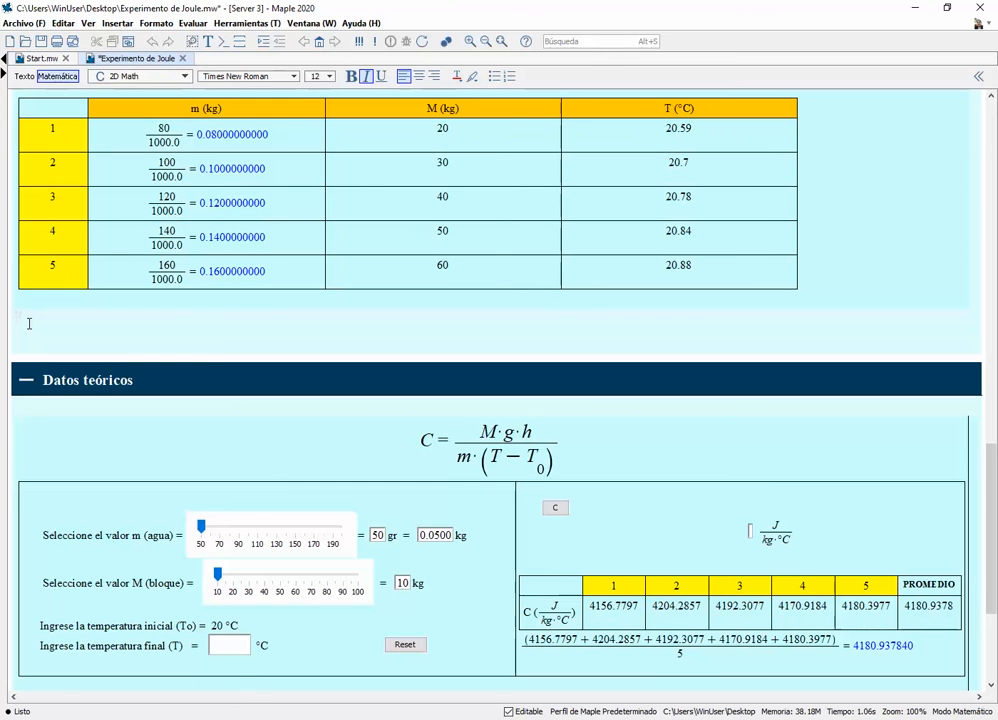
type("20*")
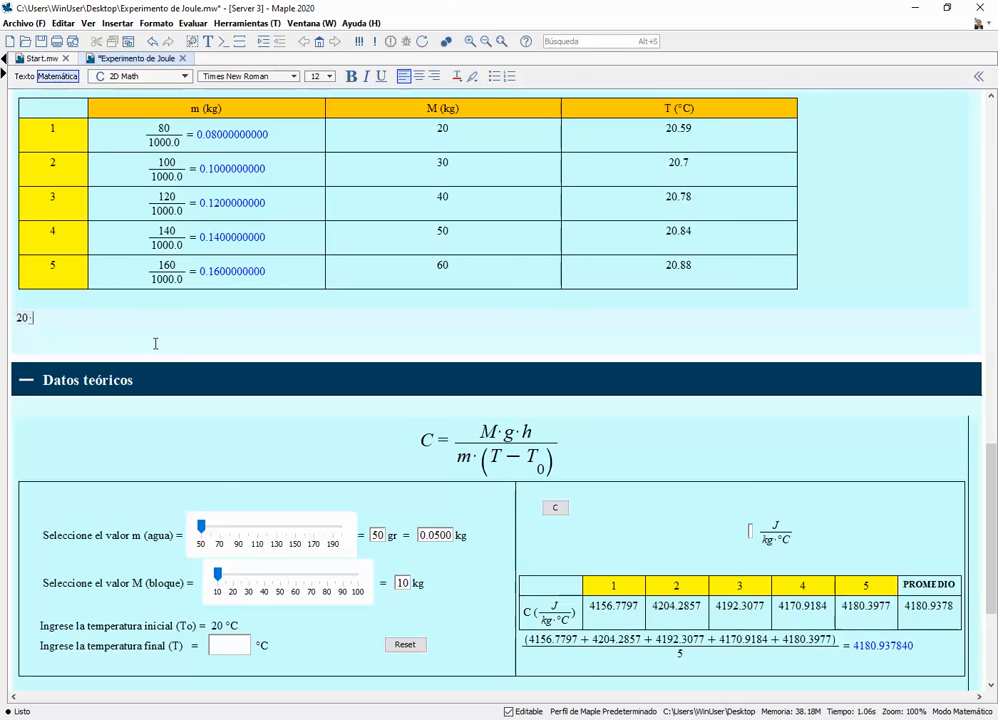
type("9.81*")
type("1/")
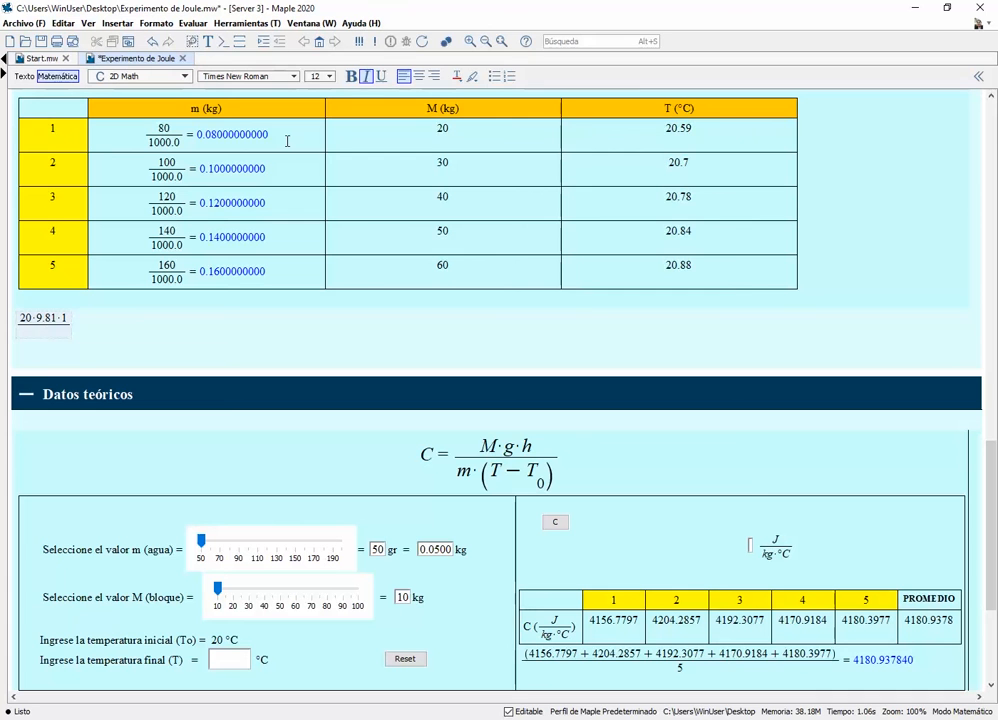
type("0.0")
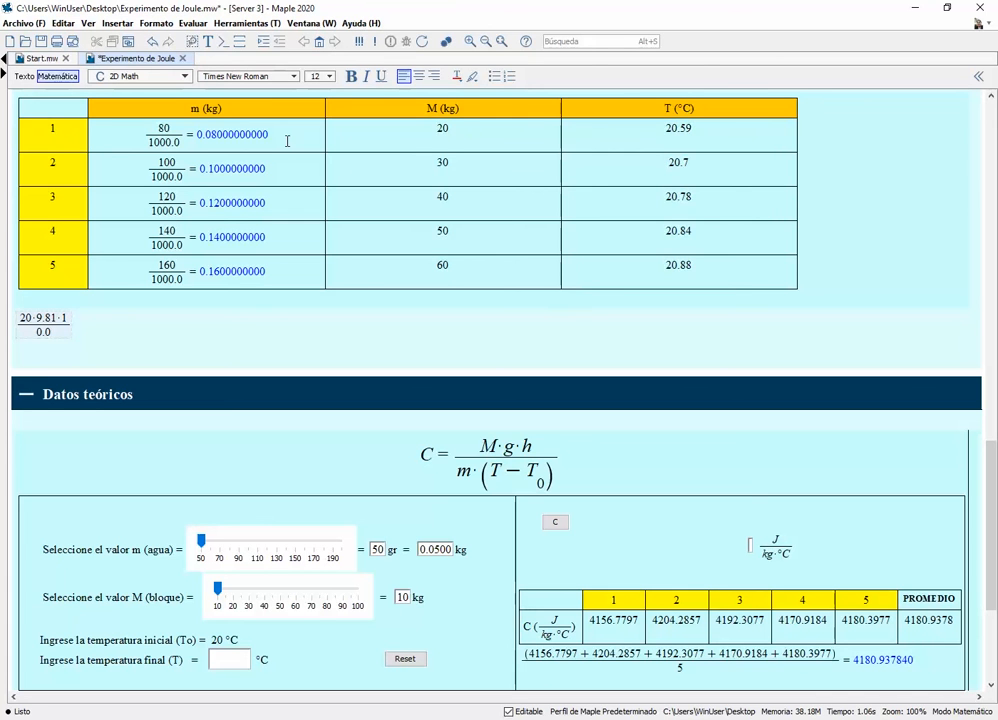
type("8")
type("*(")
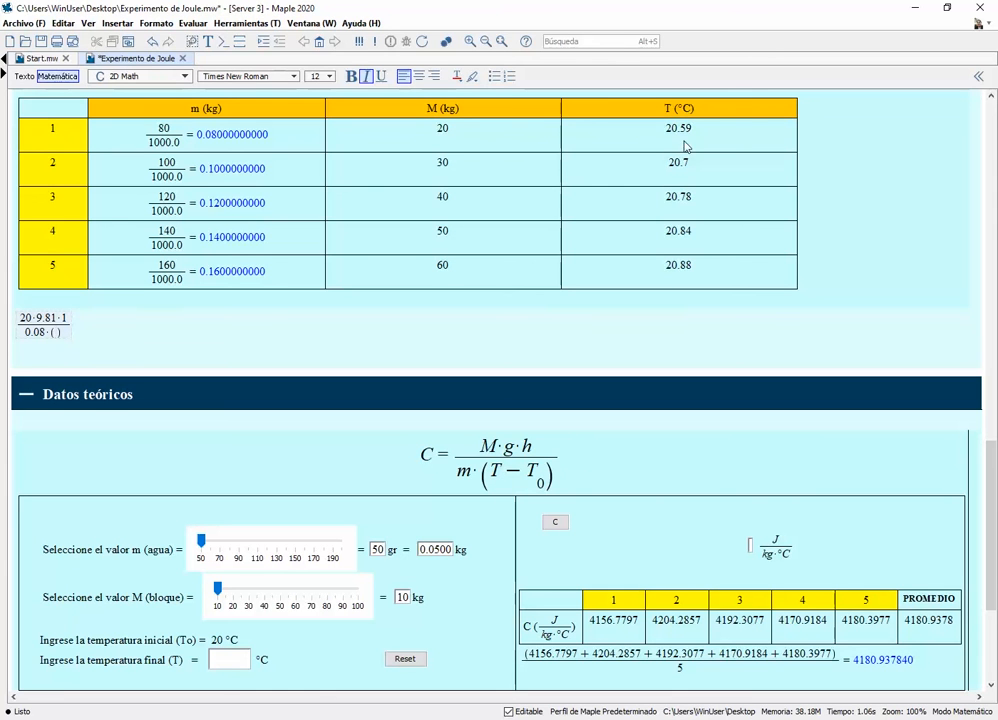
type("20.59")
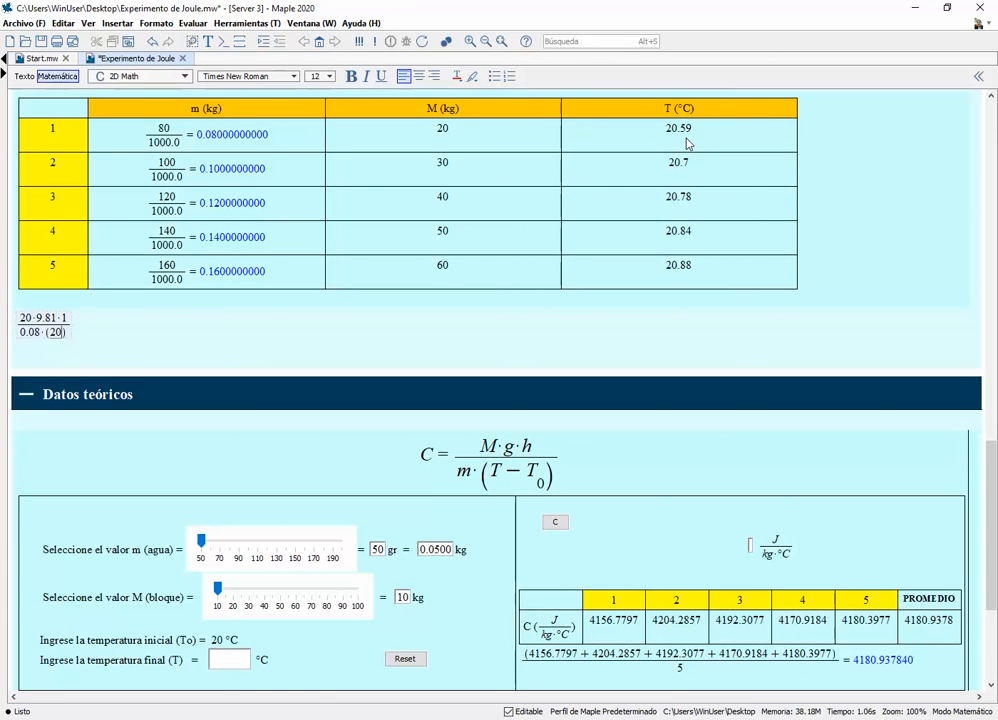
type("-20.0")
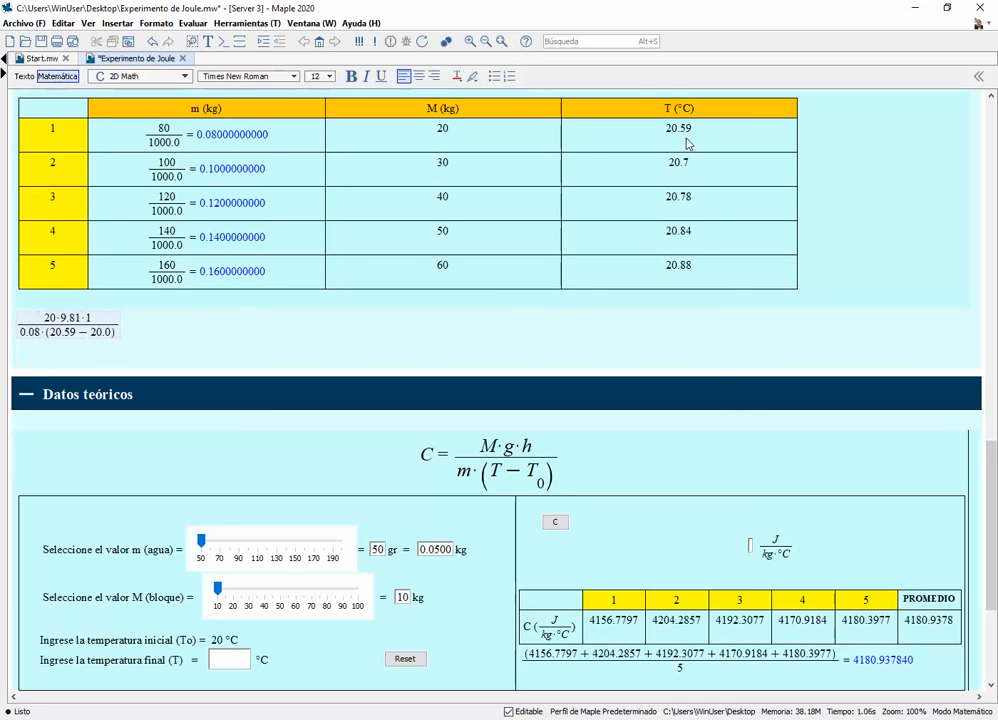
key("ctrl+equal")
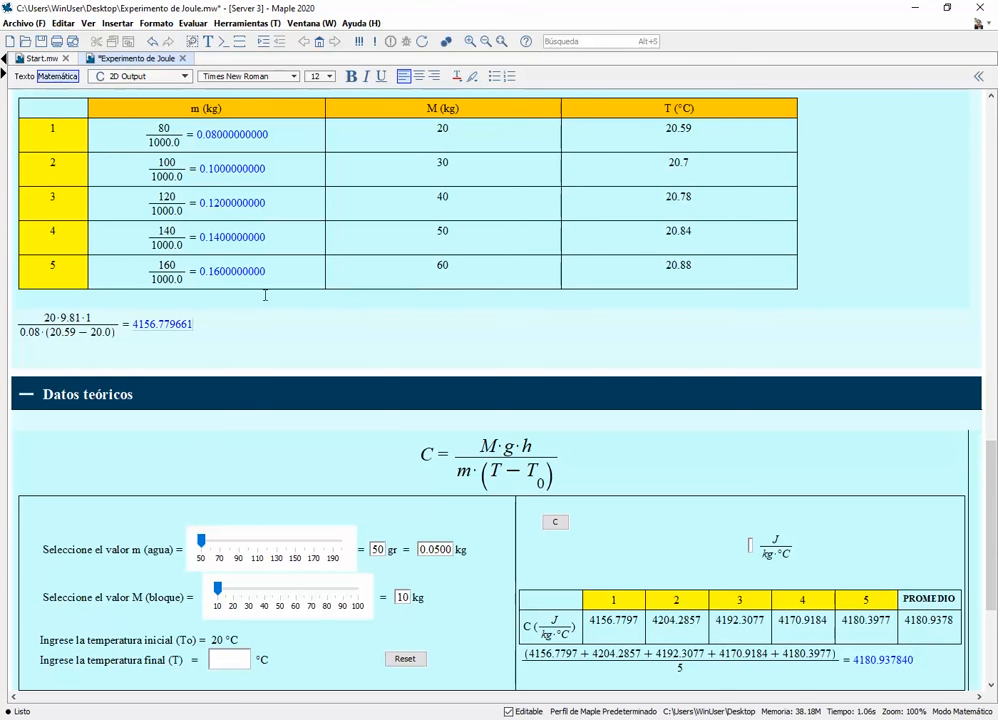
Replace the 0.08 in the expression's denominator with the fraction 80/1000.0 and re-evaluate it
left_click(40, 333)
left_click_drag(40, 333, 20, 332)
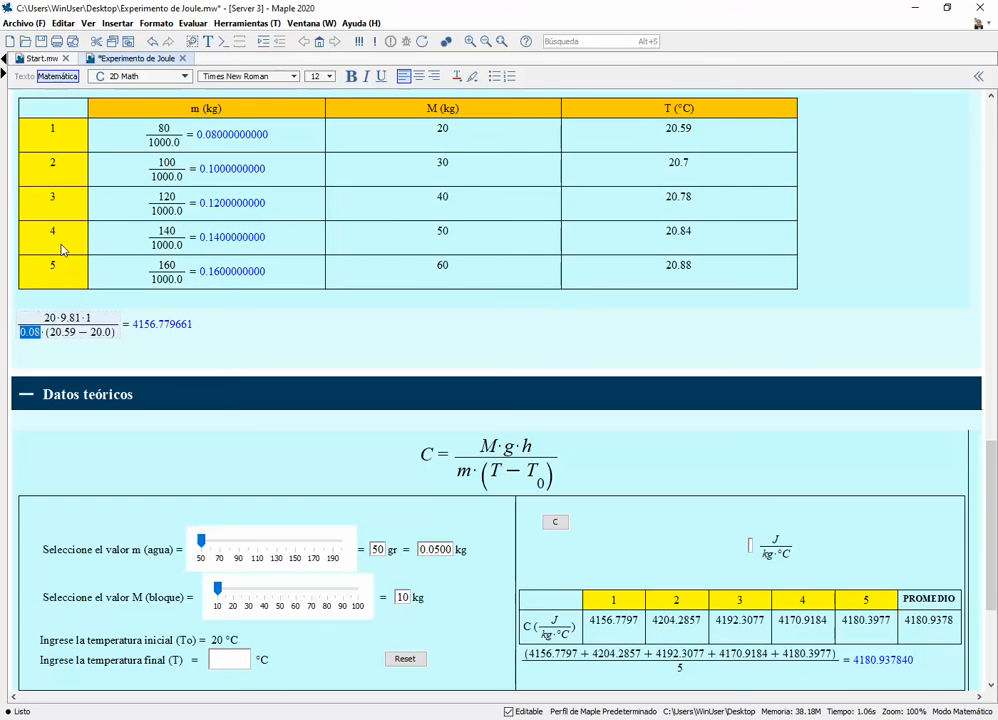
type("80")
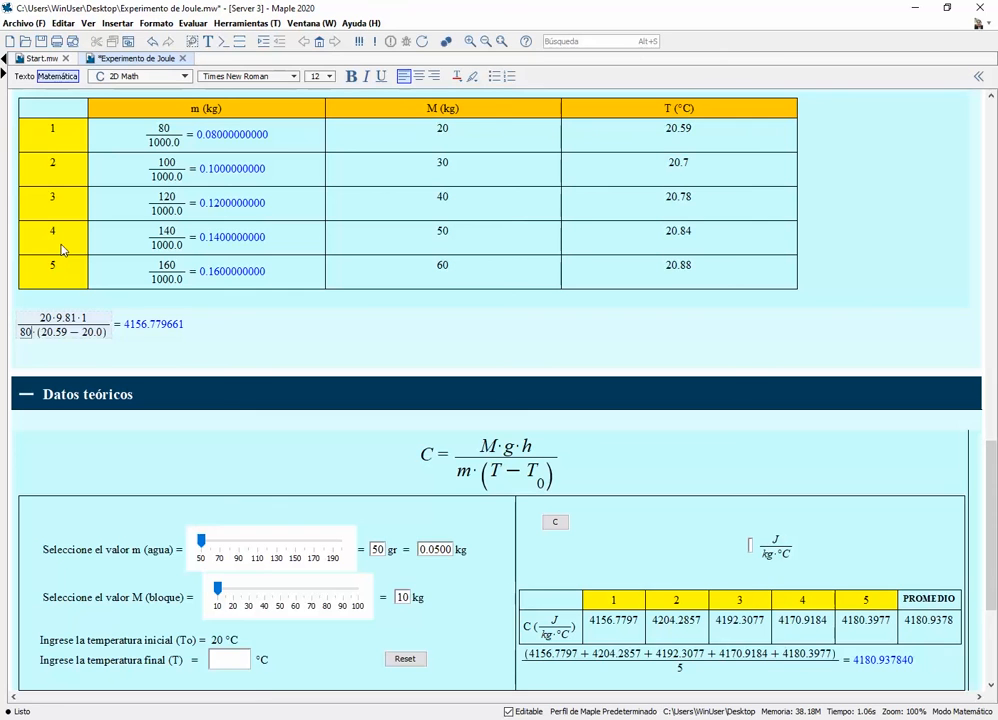
type("/")
type("1000.")
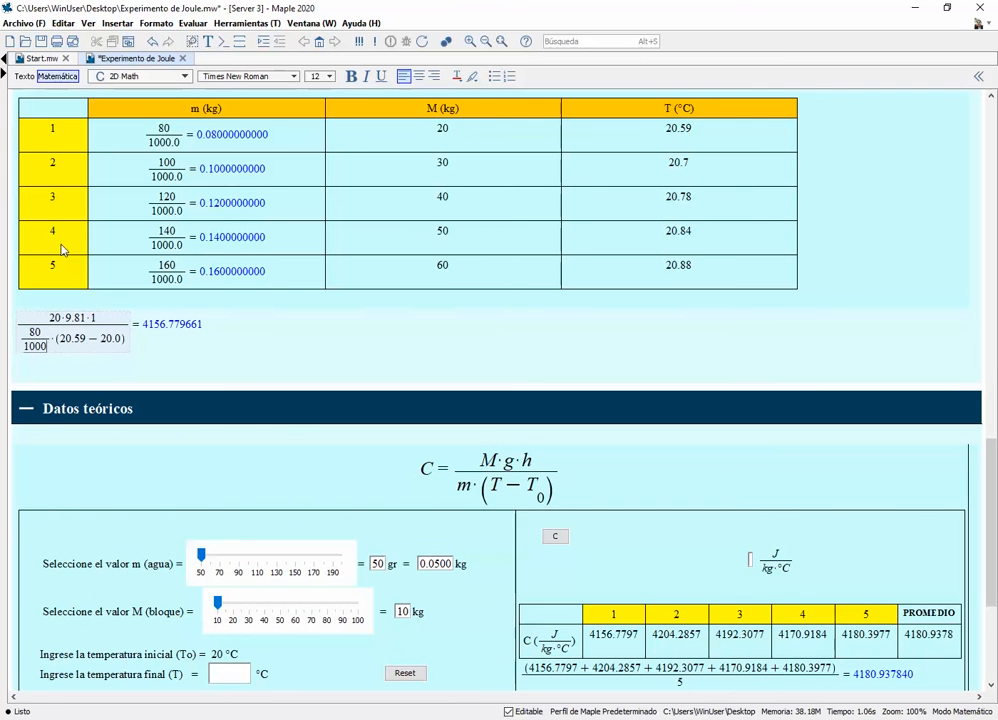
type("0")
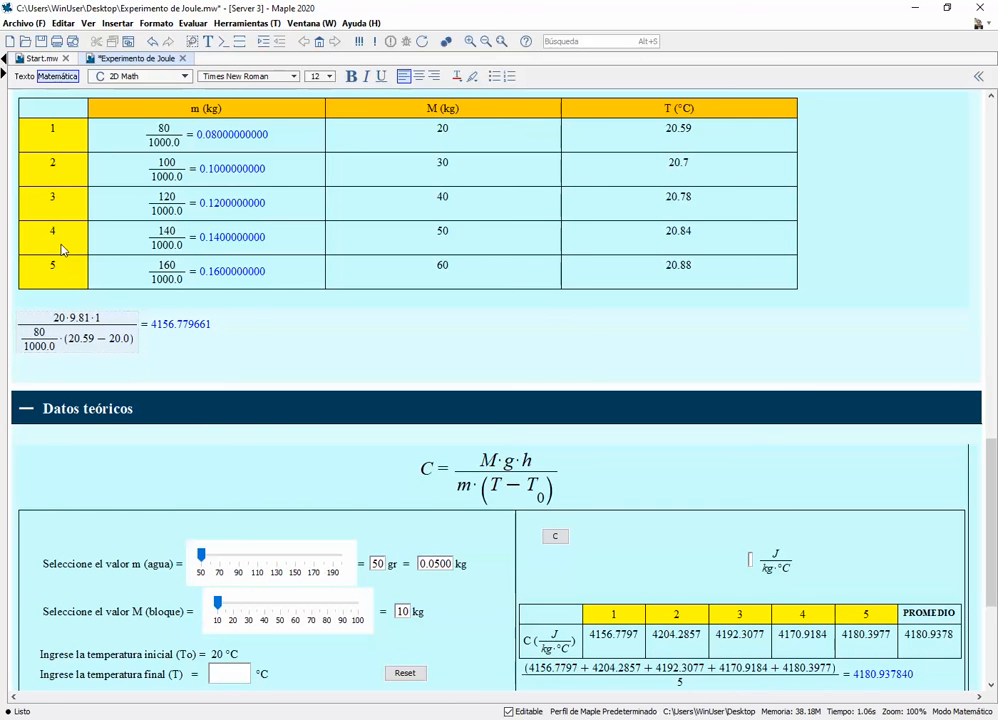
key("Return")
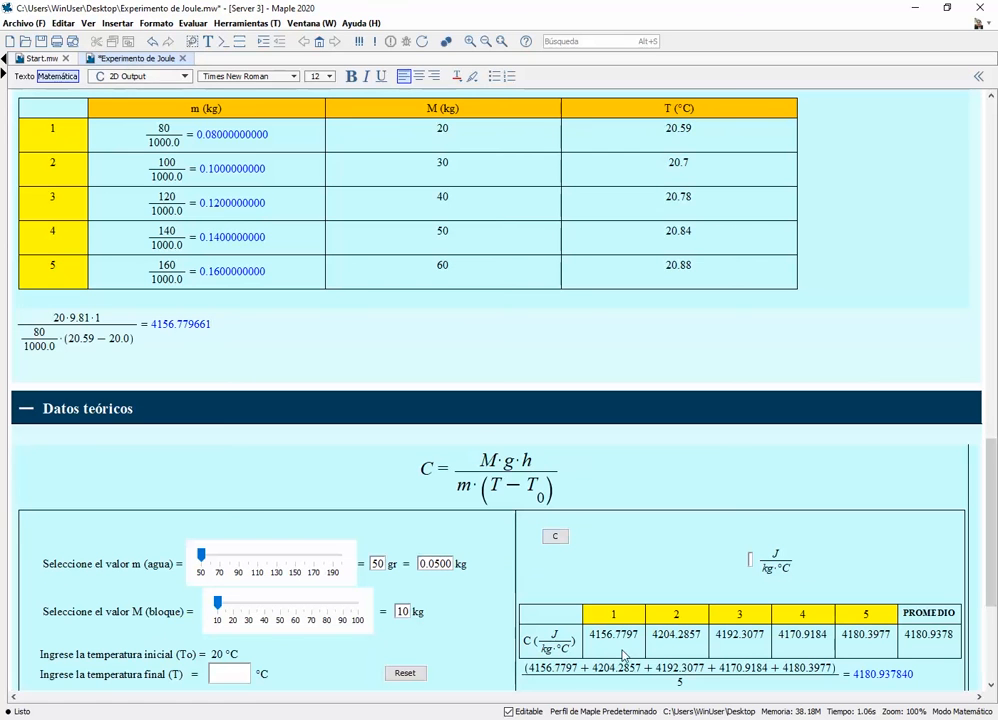
Compare the calculated result with the C value in column 1 of the theoretical table, and delete the manual calculation
left_click(152, 326)
left_click_drag(591, 634, 636, 636)
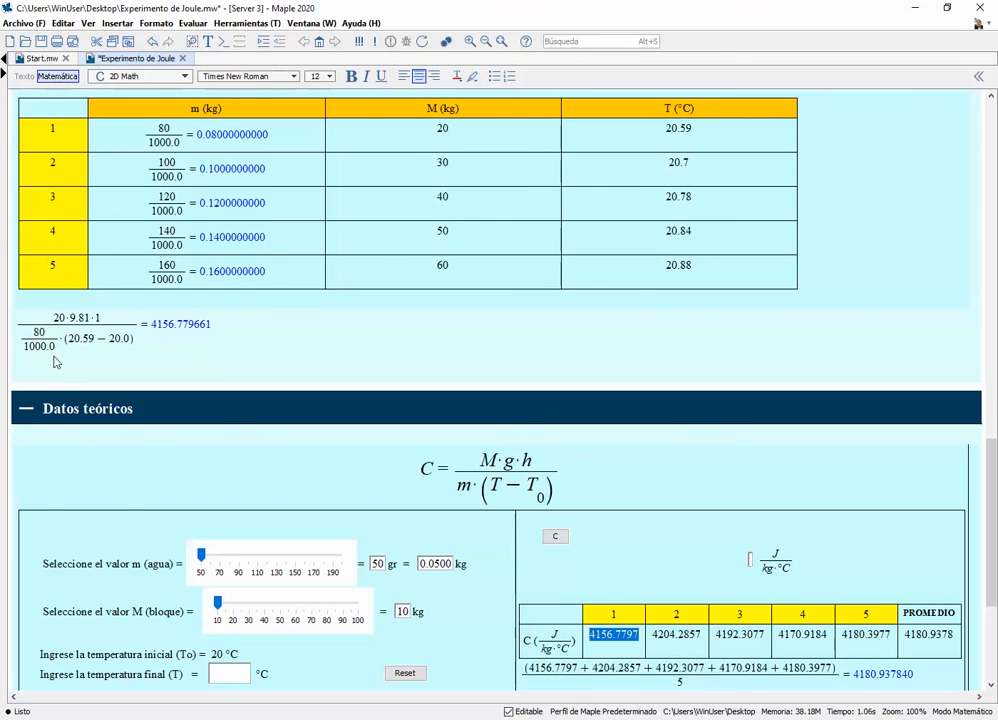
left_click_drag(56, 350, 217, 350)
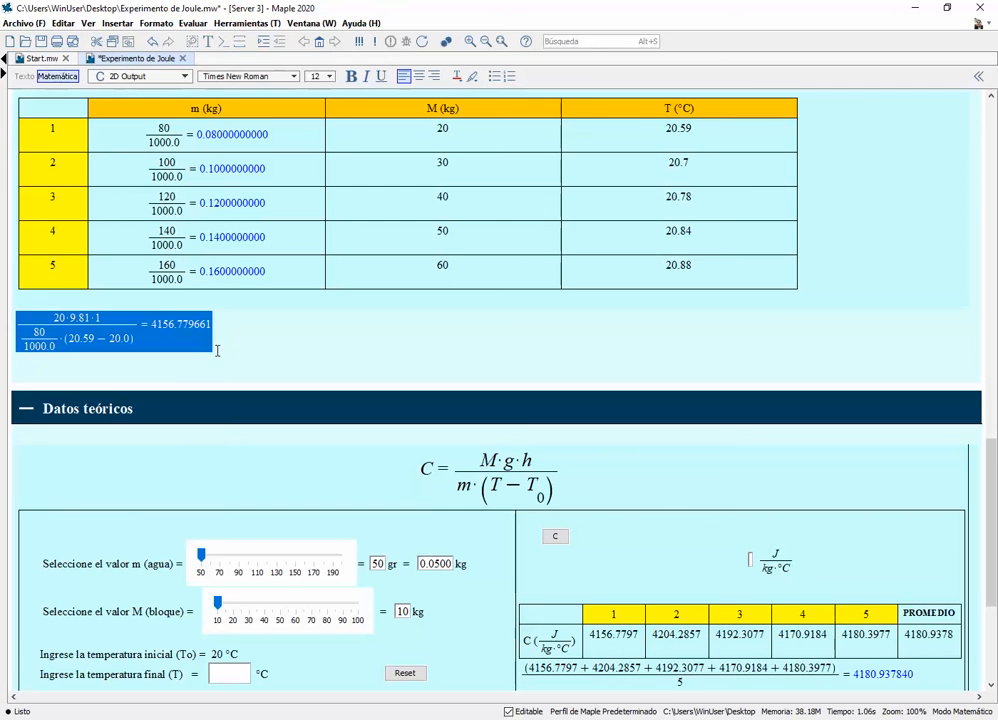
key("Delete")
In the Datos teóricos calculator, set the water mass m to 80 g and the block mass M to 20 kg
scroll(161, 440, "down", 2)
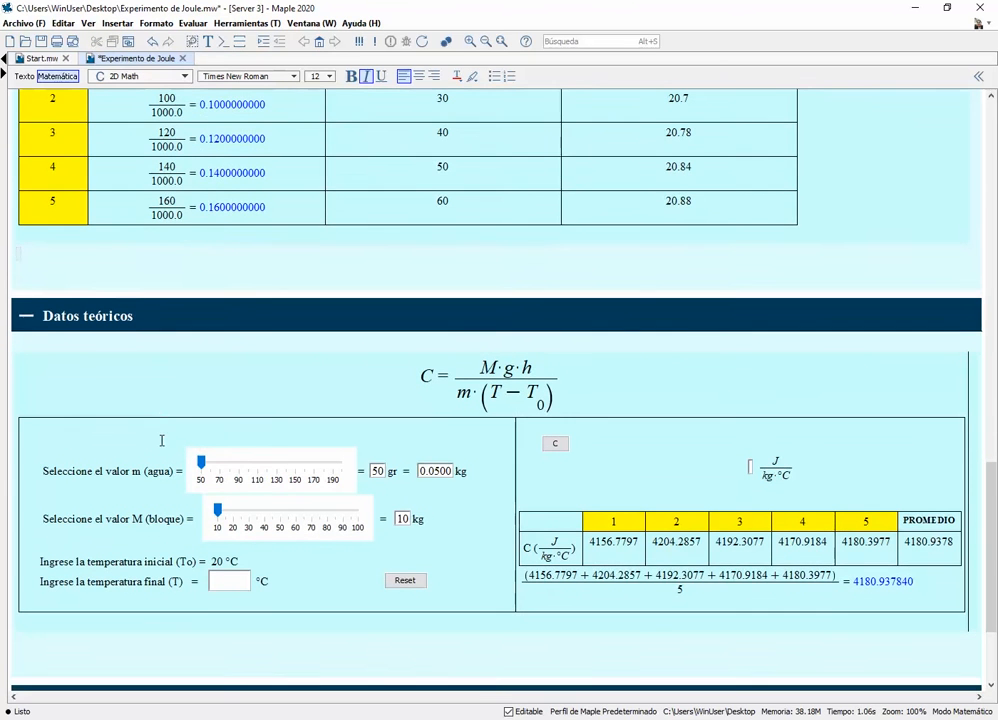
scroll(161, 440, "up", 2)
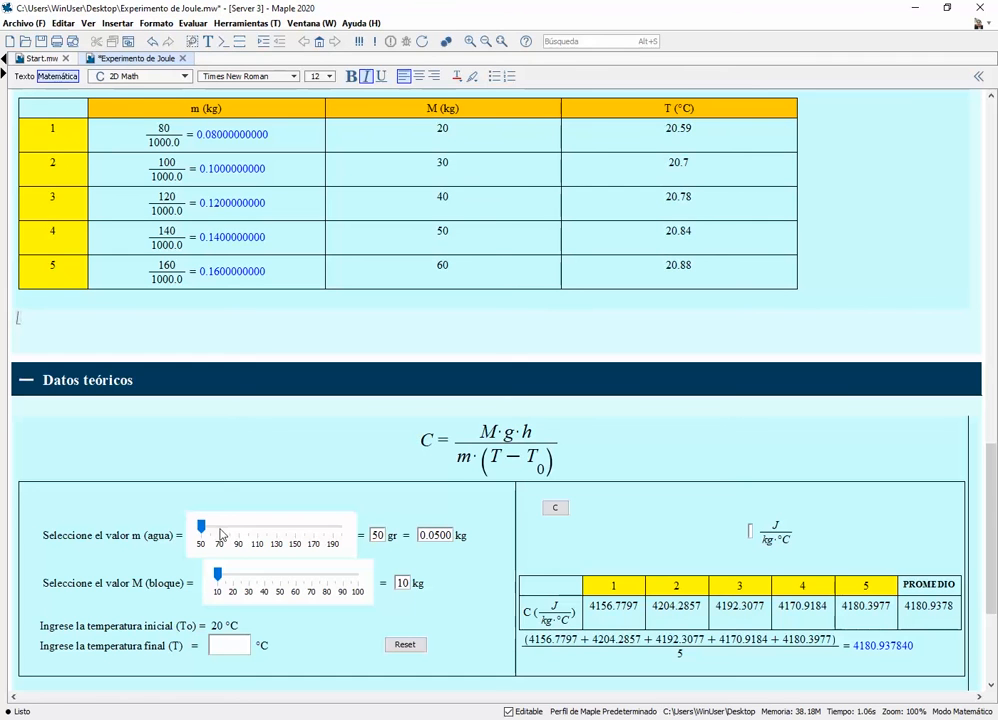
mouse_move(222, 534)
left_mouse_down()
mouse_move(238, 538)
mouse_move(229, 533)
left_mouse_up()
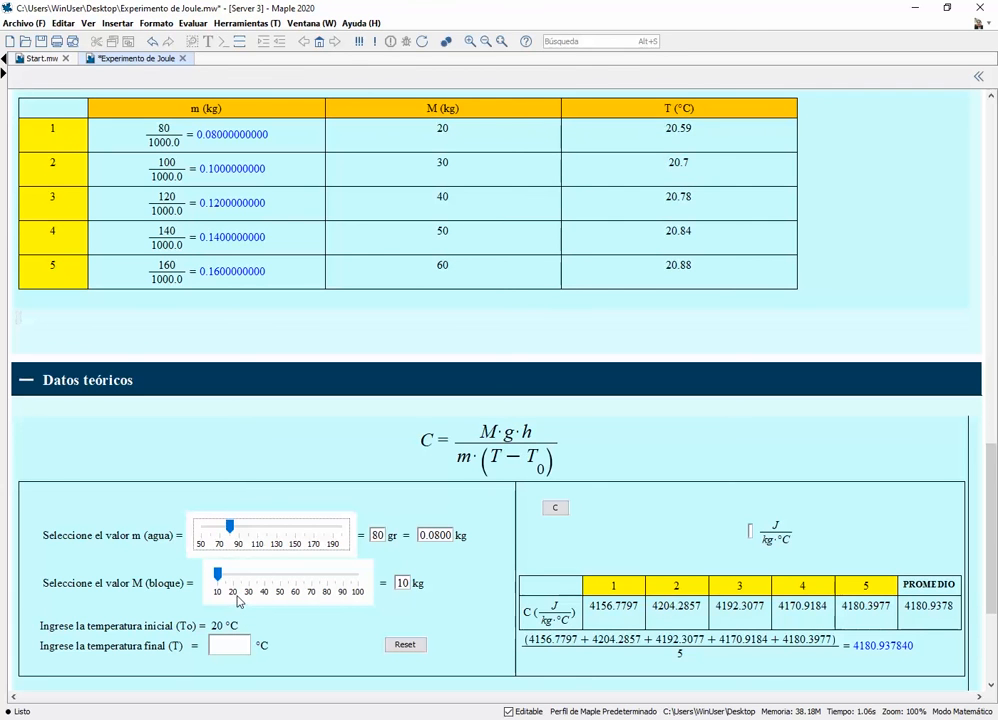
left_click(233, 576)
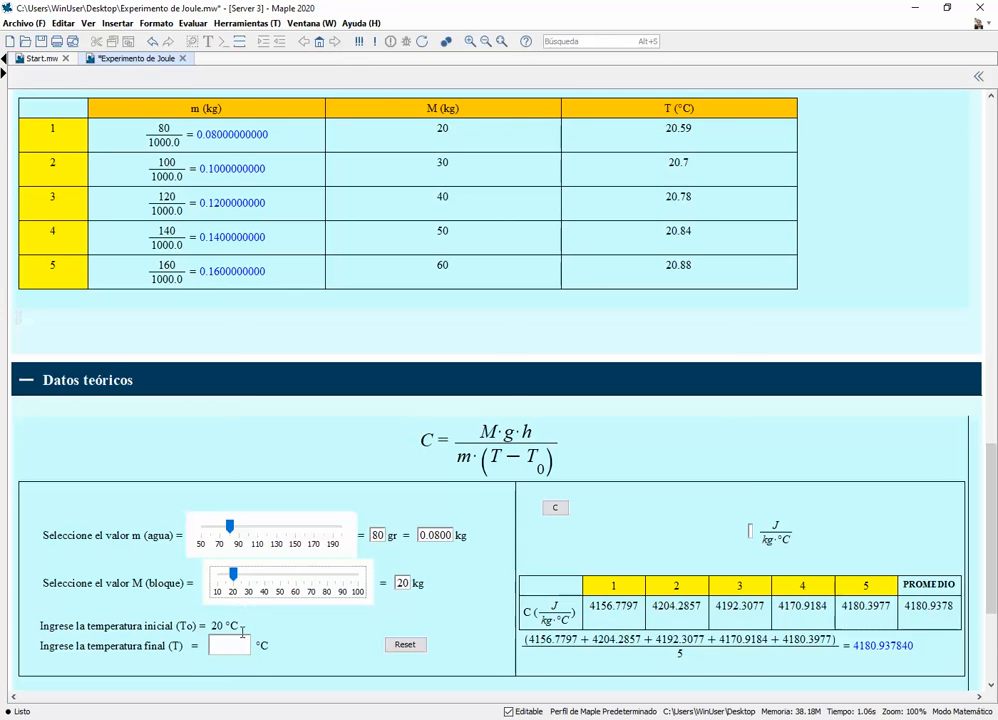
Enter a final temperature of 20.59 °C, calculate C, and compare it with the value in column 1
left_click(241, 646)
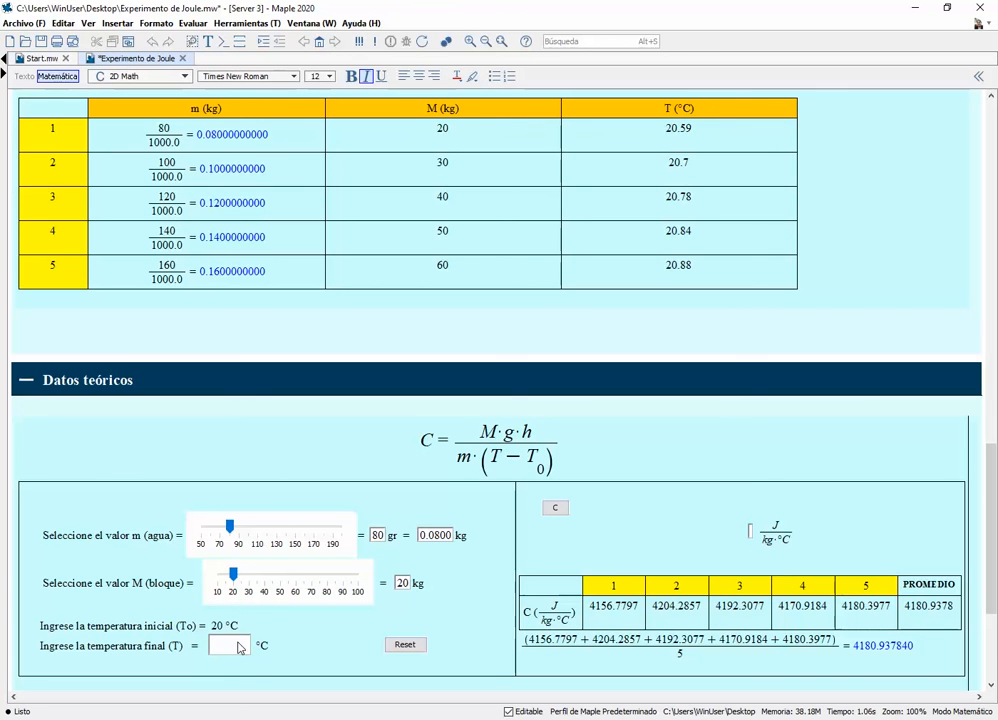
key("Tab")
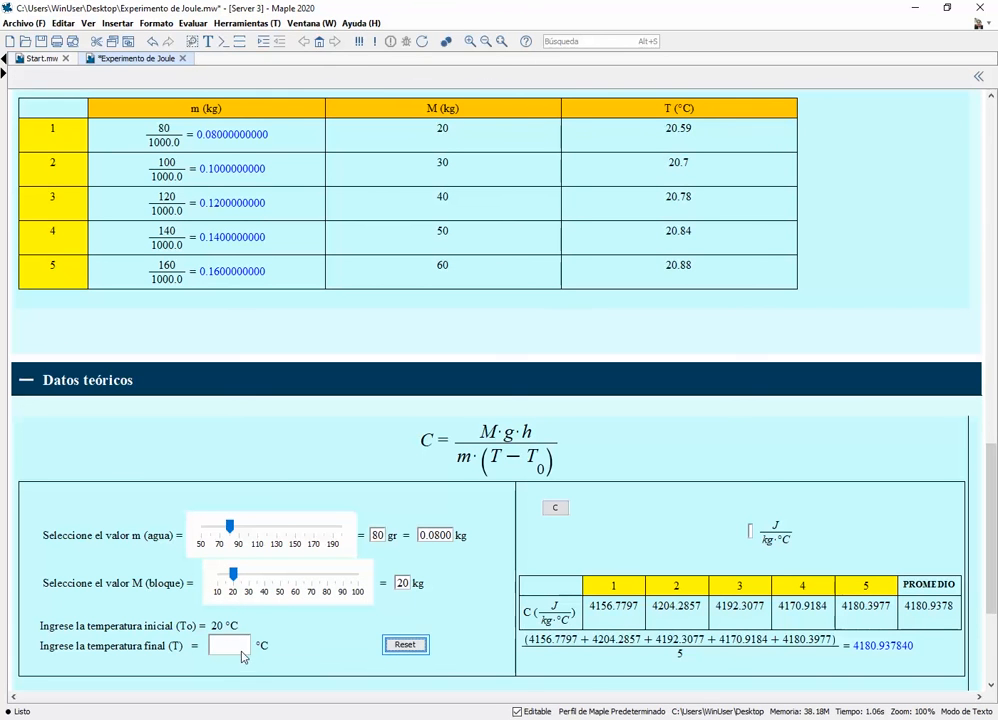
left_click(241, 655)
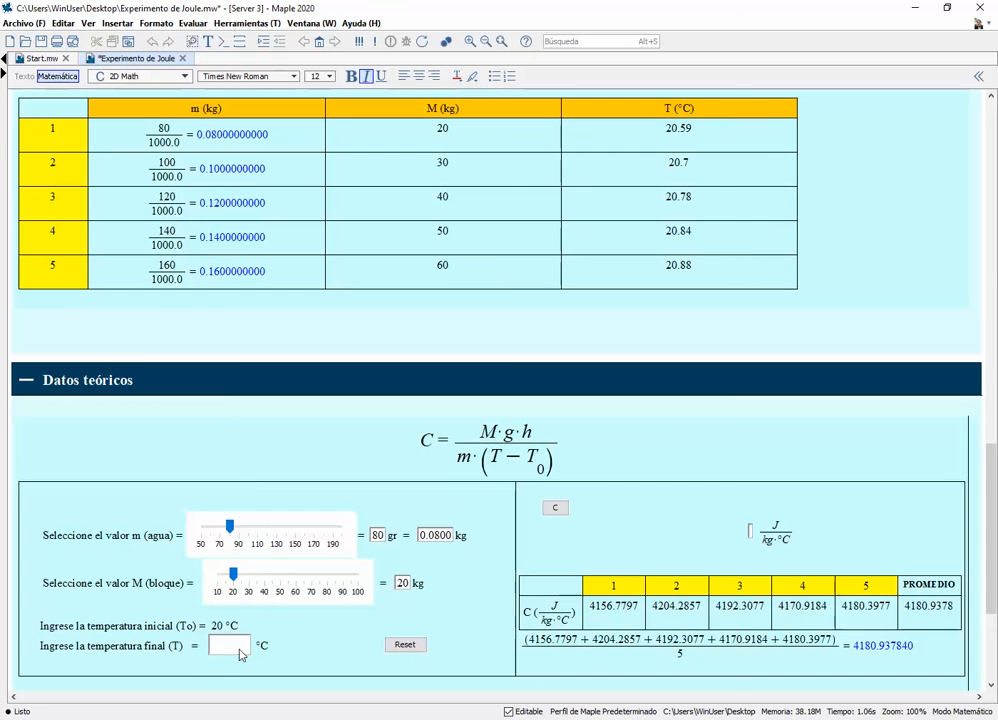
type("20")
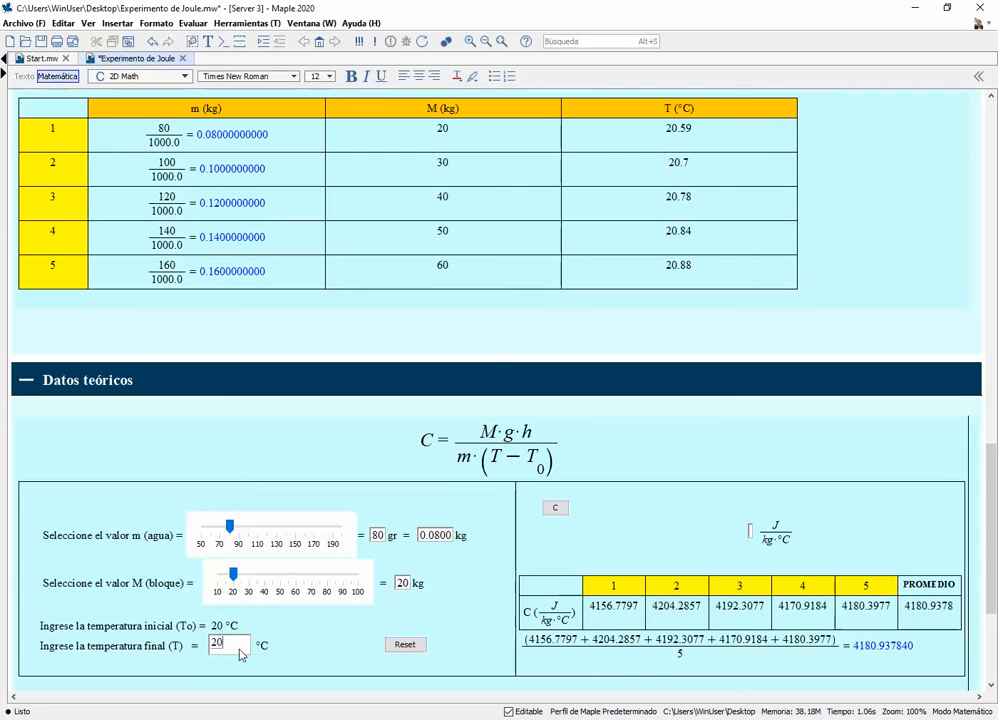
type(".59")
left_click(559, 513)
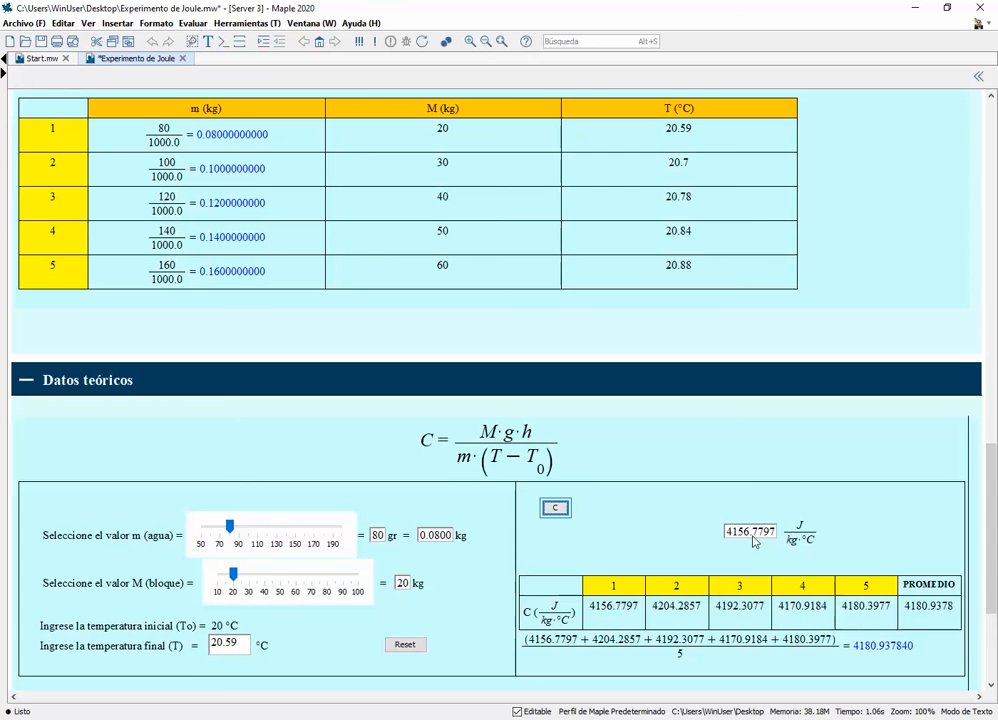
double_click(641, 607)
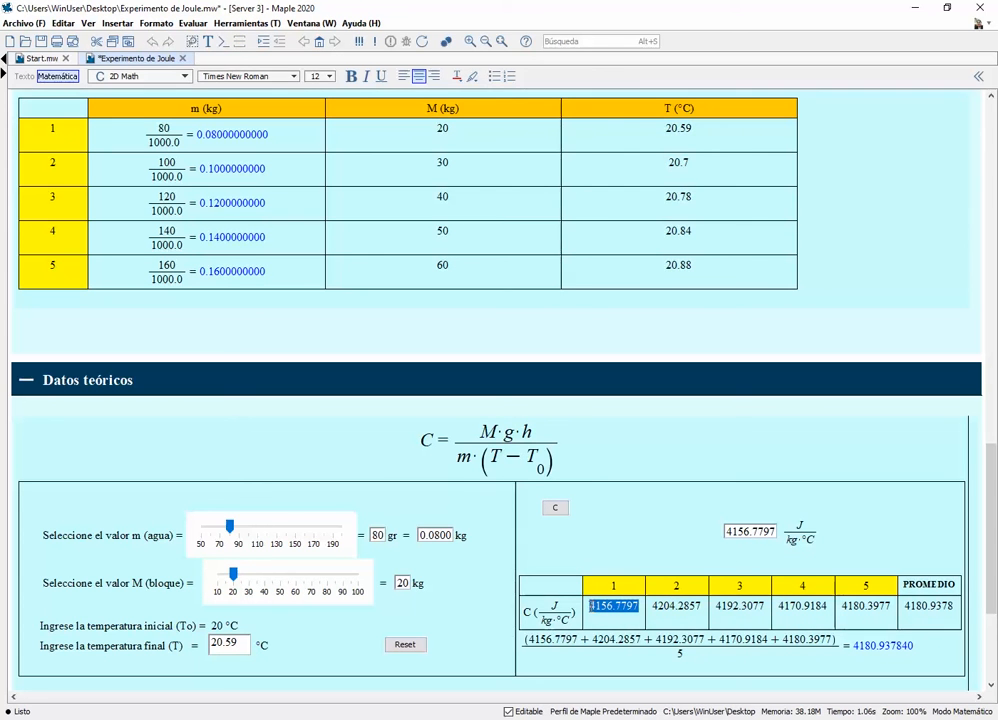
left_click(608, 531)
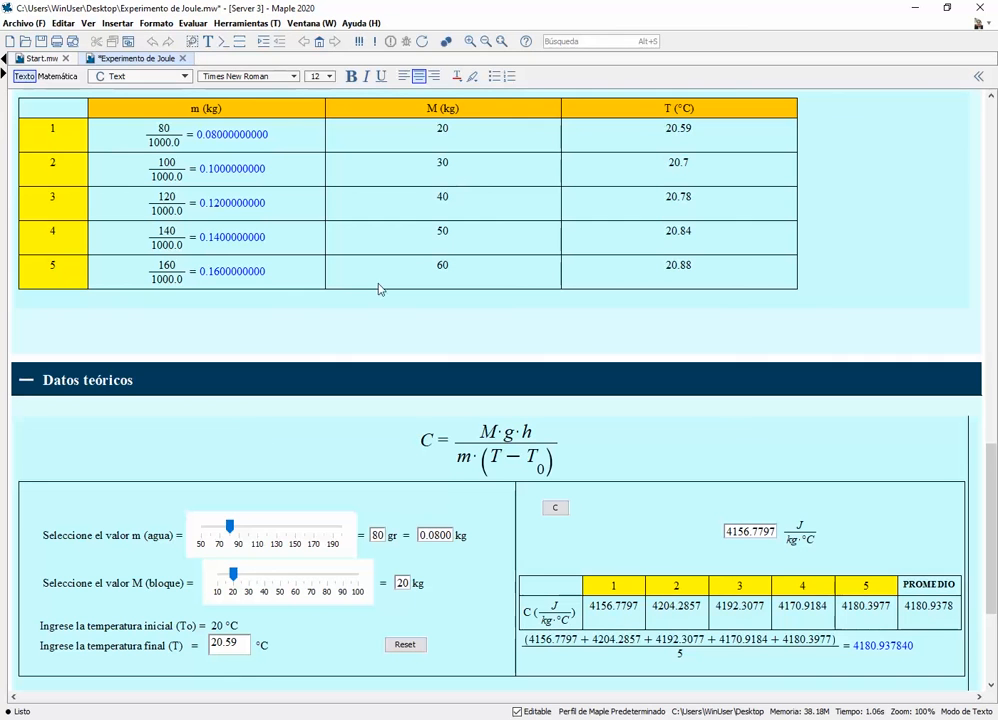
Set m to 100 g, M to 30 kg and the final temperature to 20.7 °C, calculate C, and compare it with column 2
left_click(250, 541)
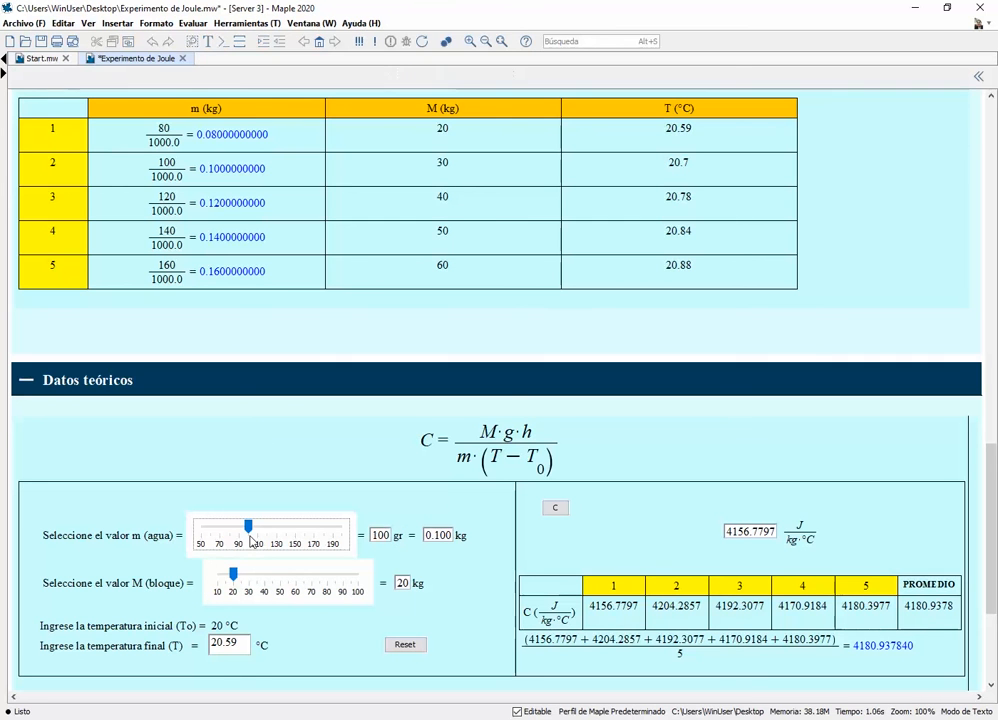
left_click(251, 588)
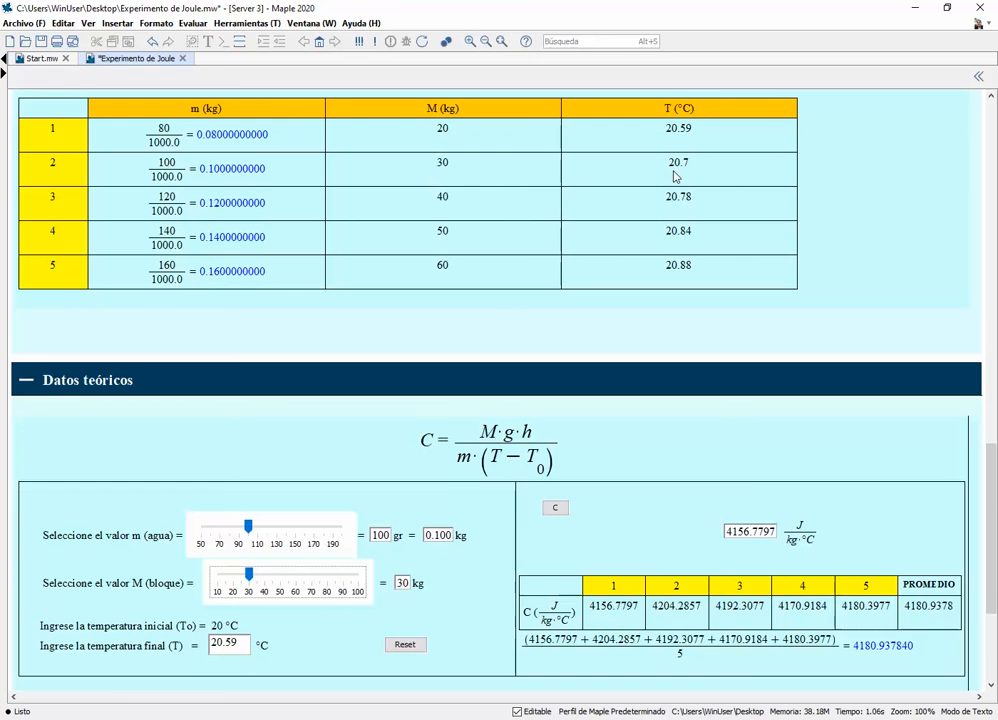
left_click(242, 648)
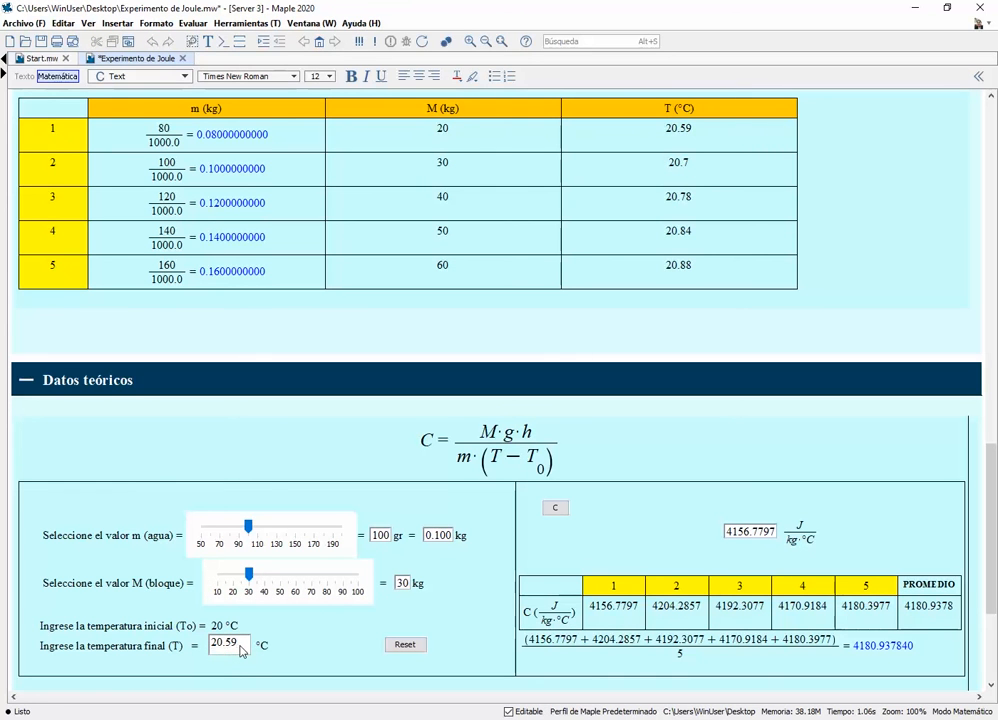
key("BackSpace")
key("BackSpace")
type("7")
left_click(560, 509)
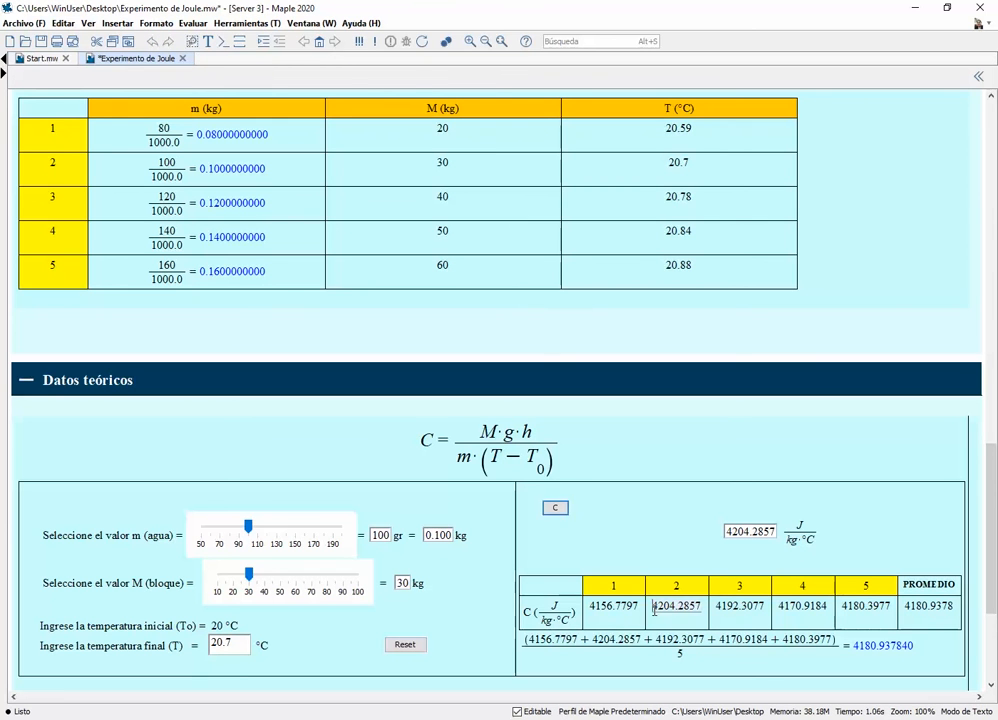
left_click_drag(653, 607, 700, 607)
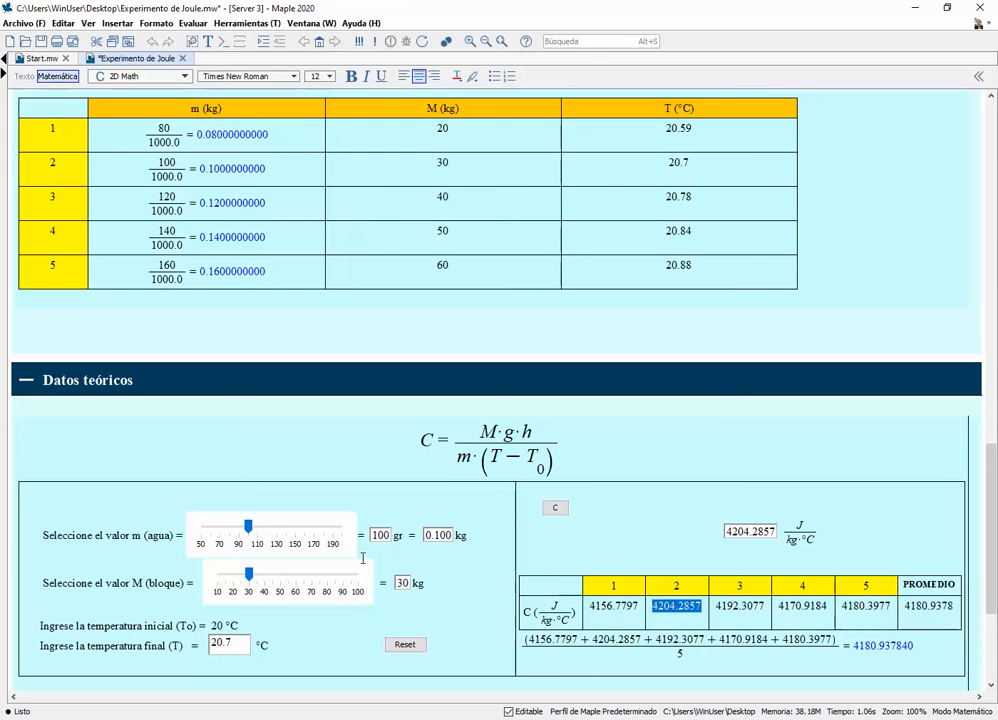
Set m to 120 g, M to 40 kg and the final temperature to 20.78 °C, and calculate C for row 3
left_click(266, 548)
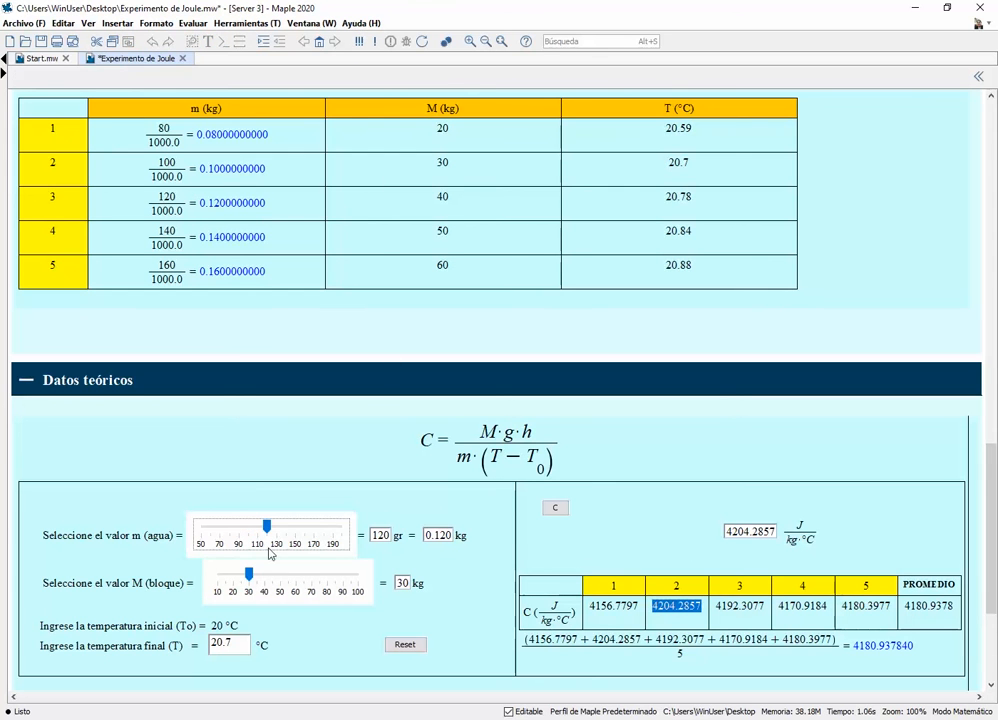
left_click(265, 591)
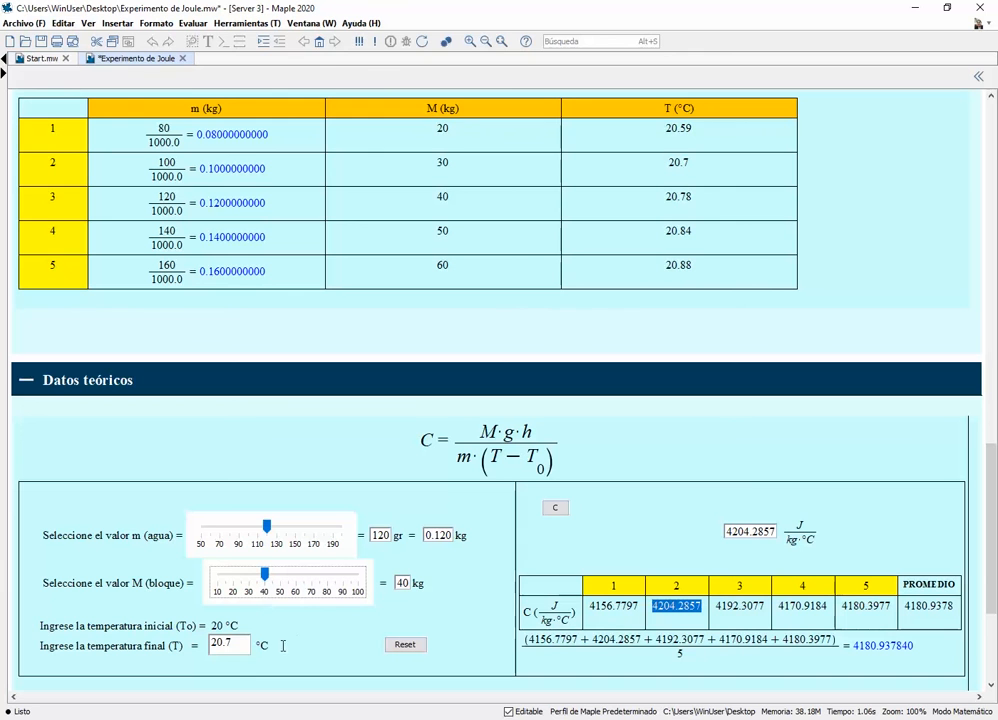
left_click(245, 647)
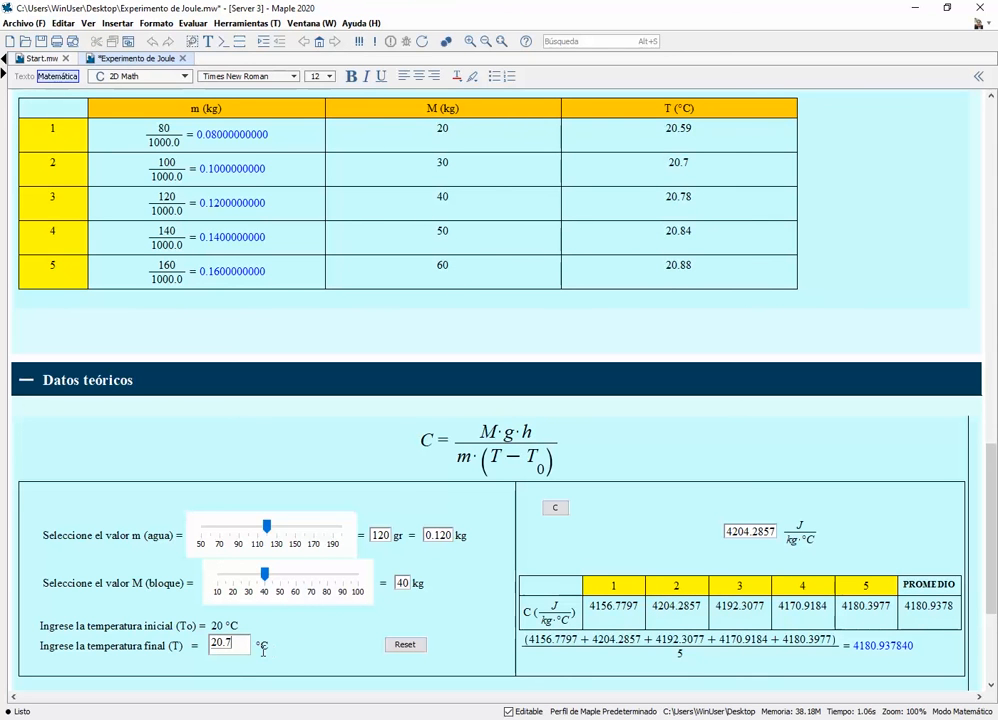
type("8")
left_click(555, 507)
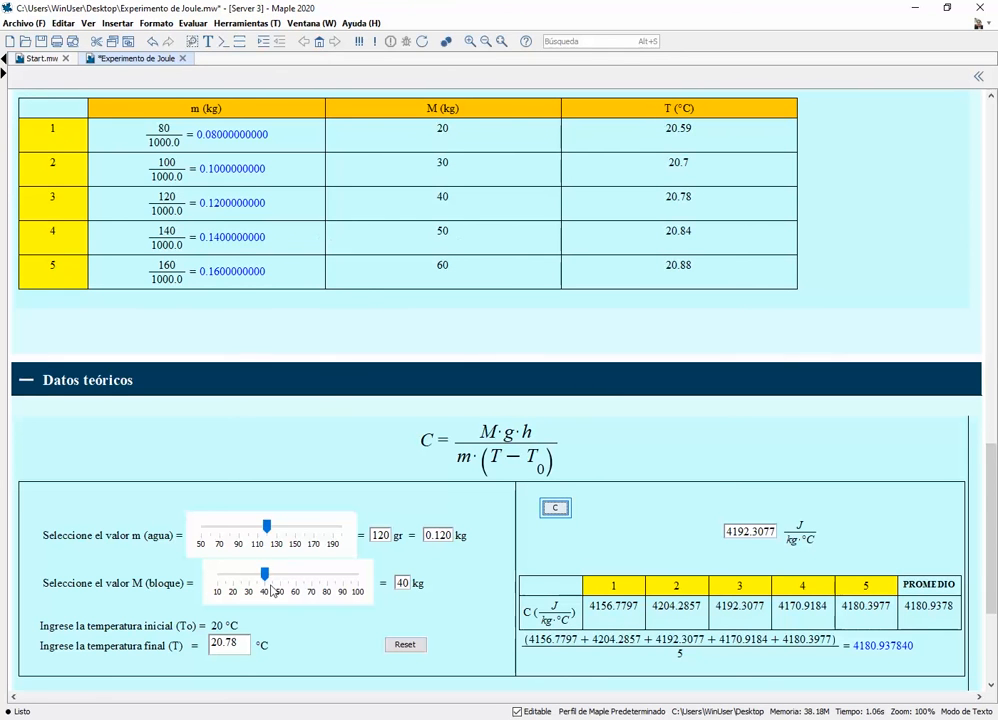
Set m to 140 g, M to 50 kg and the final temperature to 20.84 °C, and calculate C for row 4
left_click(291, 542)
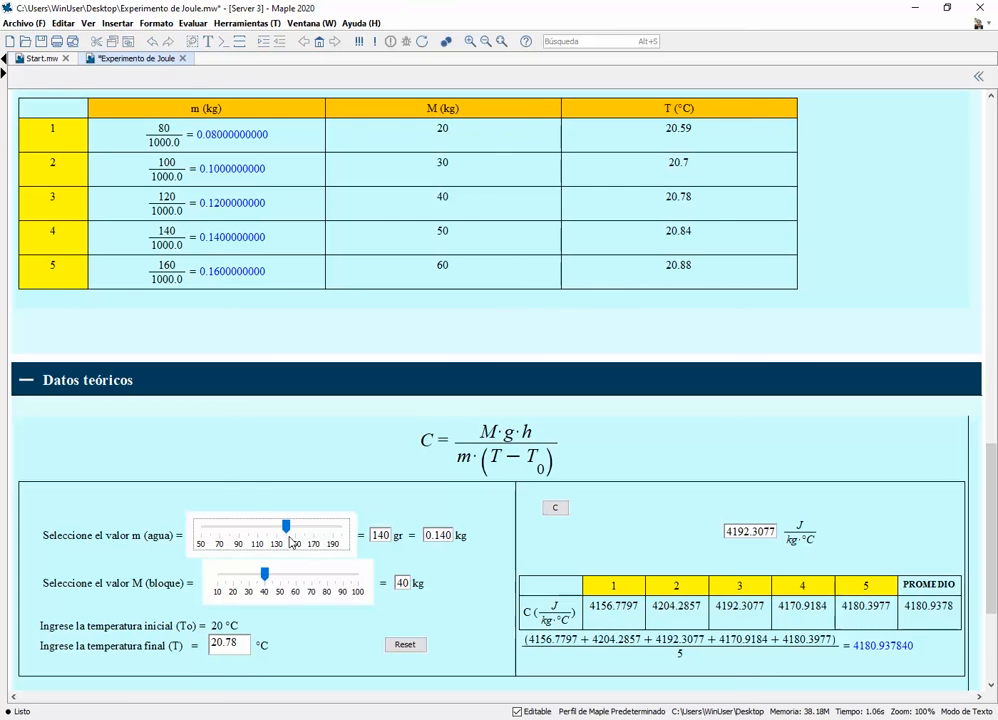
left_click(280, 591)
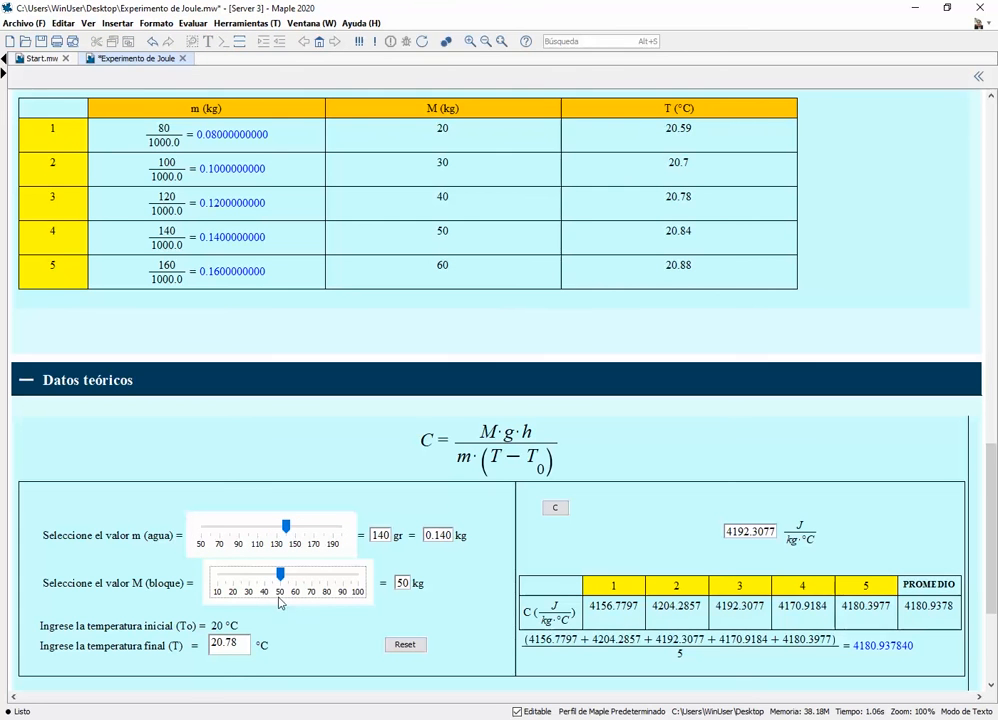
left_click(251, 651)
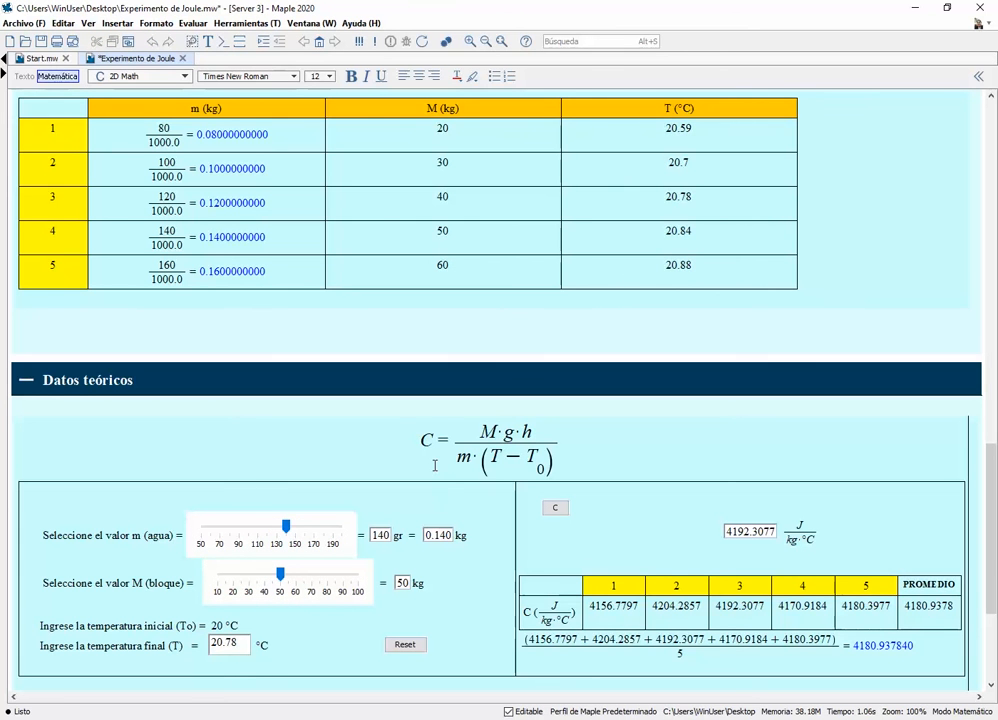
key("BackSpace")
key("BackSpace")
type("84")
left_click(562, 511)
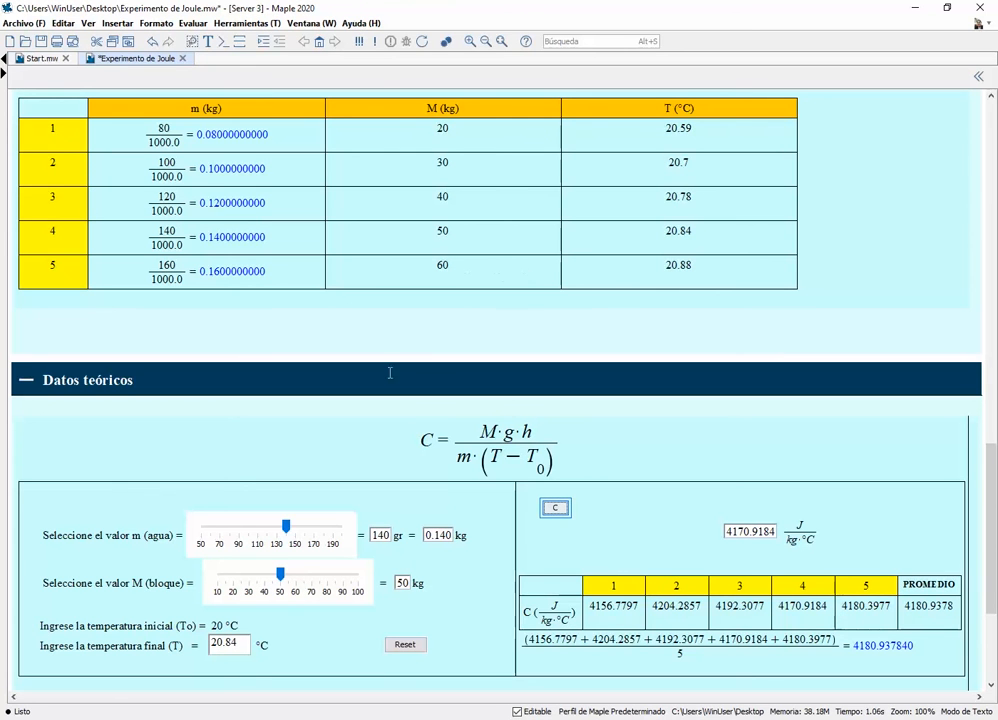
Calculate C for row 5 with m at 160 g, M at 60 kg and final temperature 20.88 °C, and check the averaging expression
left_click(306, 528)
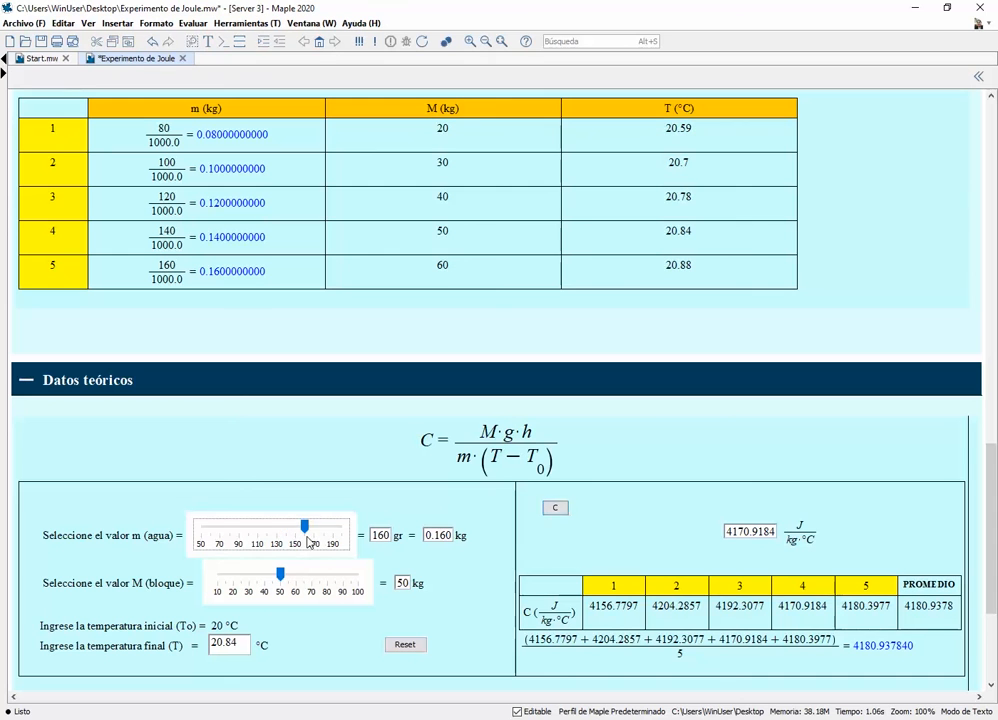
left_click(298, 591)
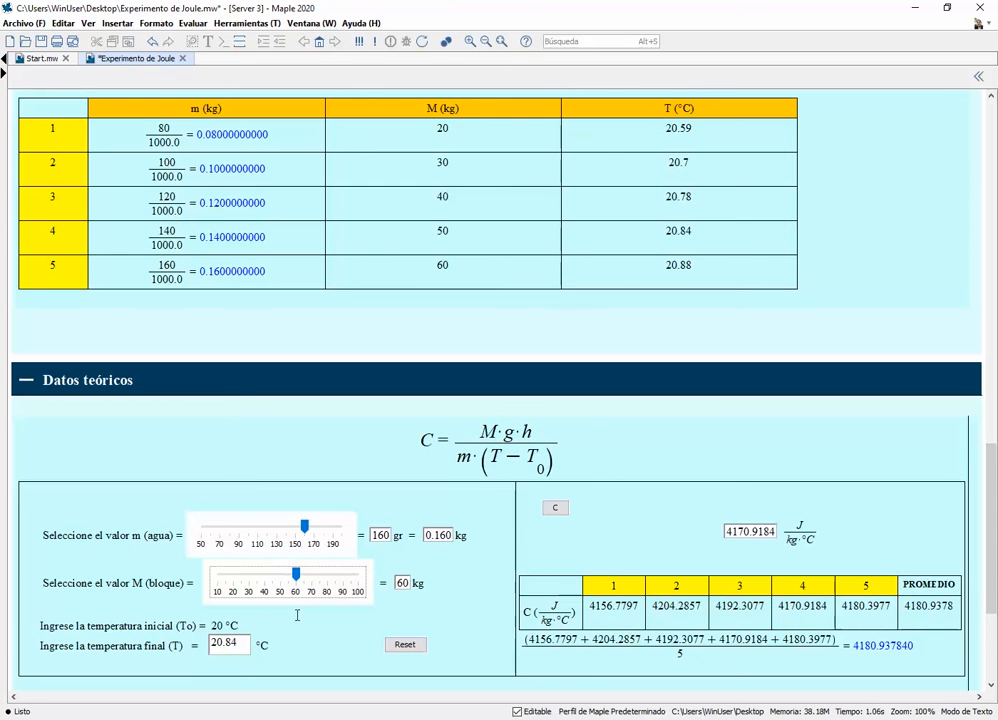
left_click(240, 654)
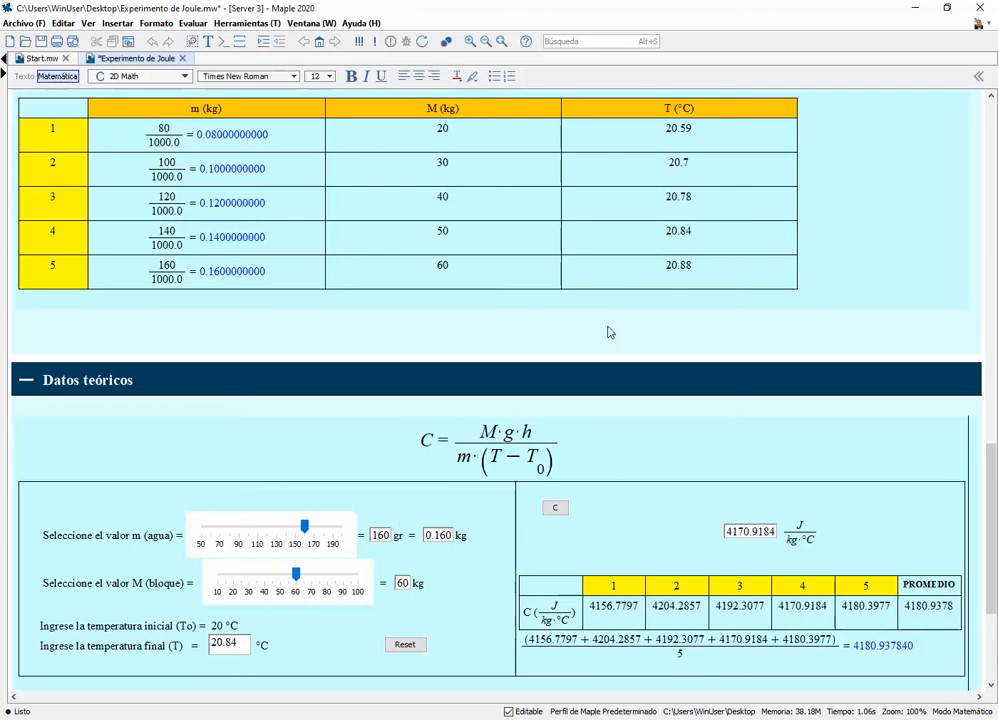
key("BackSpace")
type("8")
left_click(555, 507)
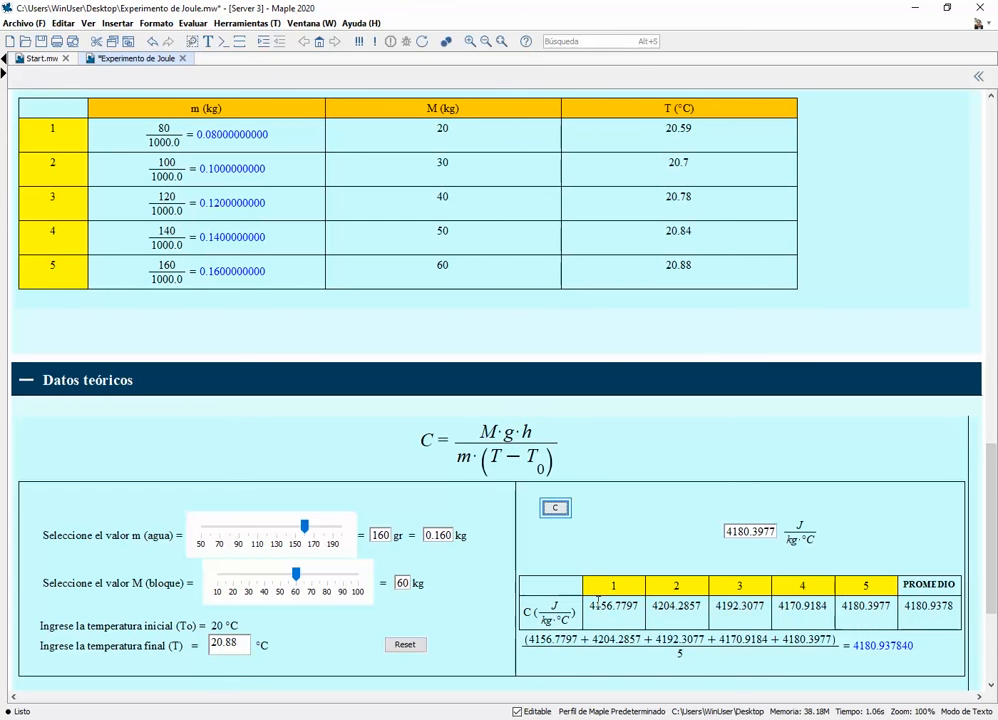
left_click(703, 643)
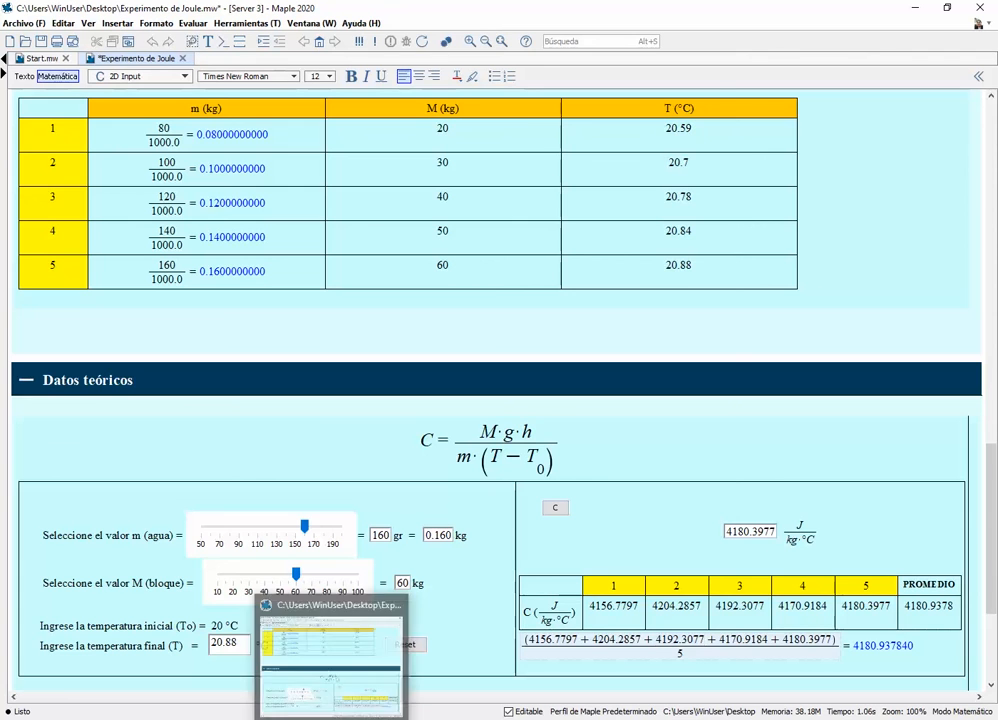
Draw a white check mark above PROMEDIO beside the Segunda parte box in the Parte experimental drawing
left_click_drag(993, 503, 993, 325)
left_click(882, 390)
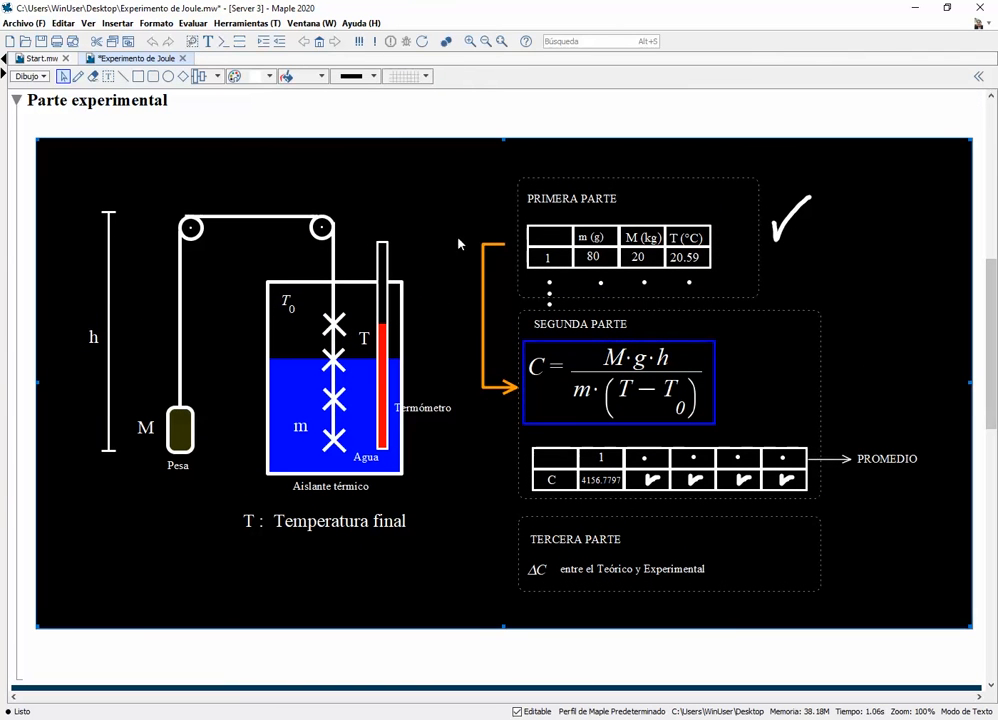
left_click(78, 77)
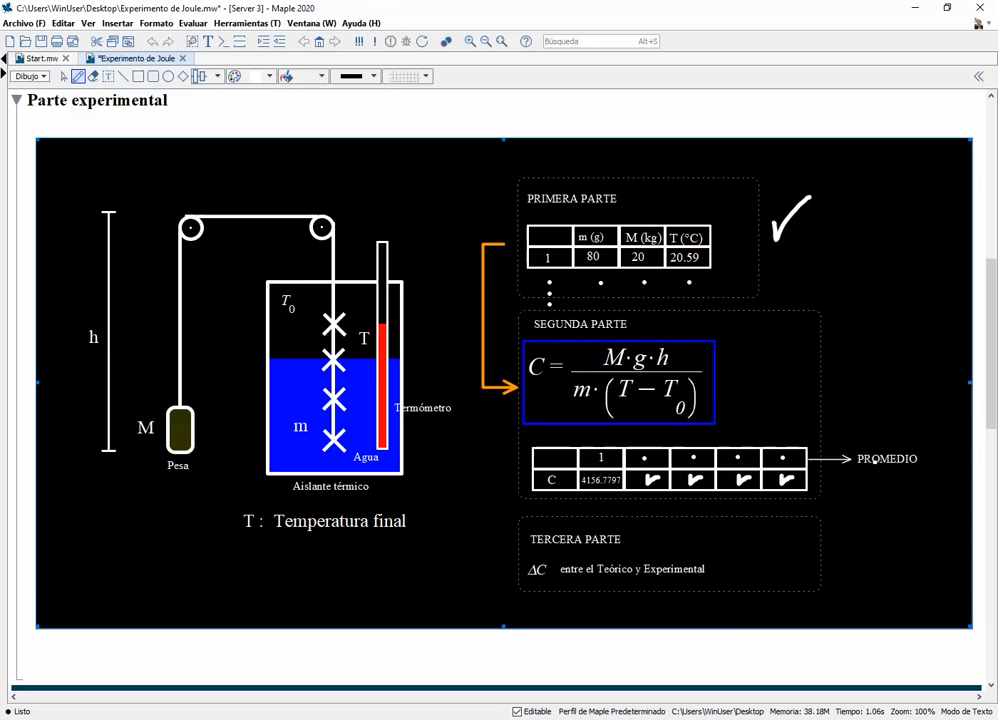
mouse_move(861, 421)
left_mouse_down()
mouse_move(861, 438)
mouse_move(884, 402)
left_mouse_up()
key("ctrl+z")
mouse_move(886, 412)
left_mouse_down()
mouse_move(890, 424)
mouse_move(911, 391)
left_mouse_up()
Expand the Resultados section to review the difference between the theoretical and average C values
left_click_drag(988, 422, 989, 590)
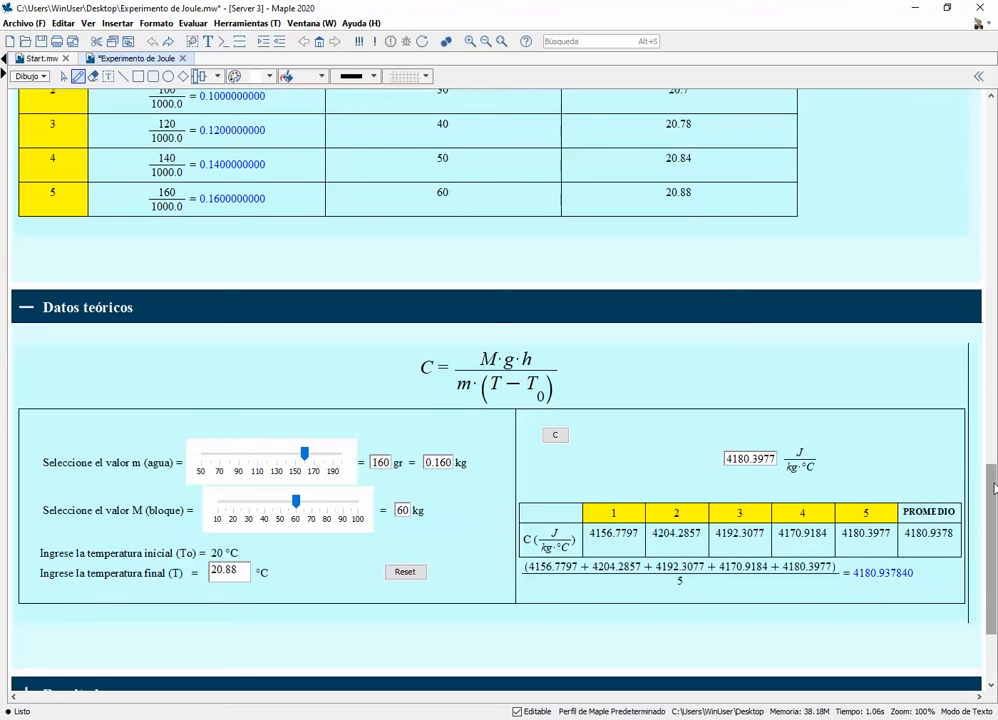
scroll(995, 488, "up", 6)
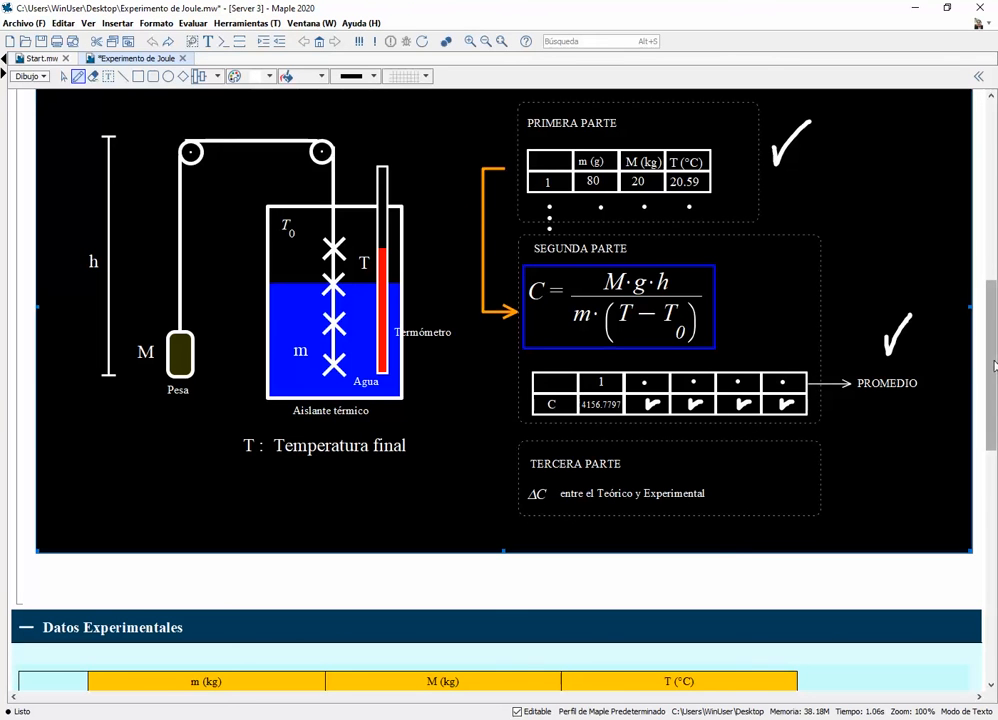
left_click_drag(993, 365, 992, 582)
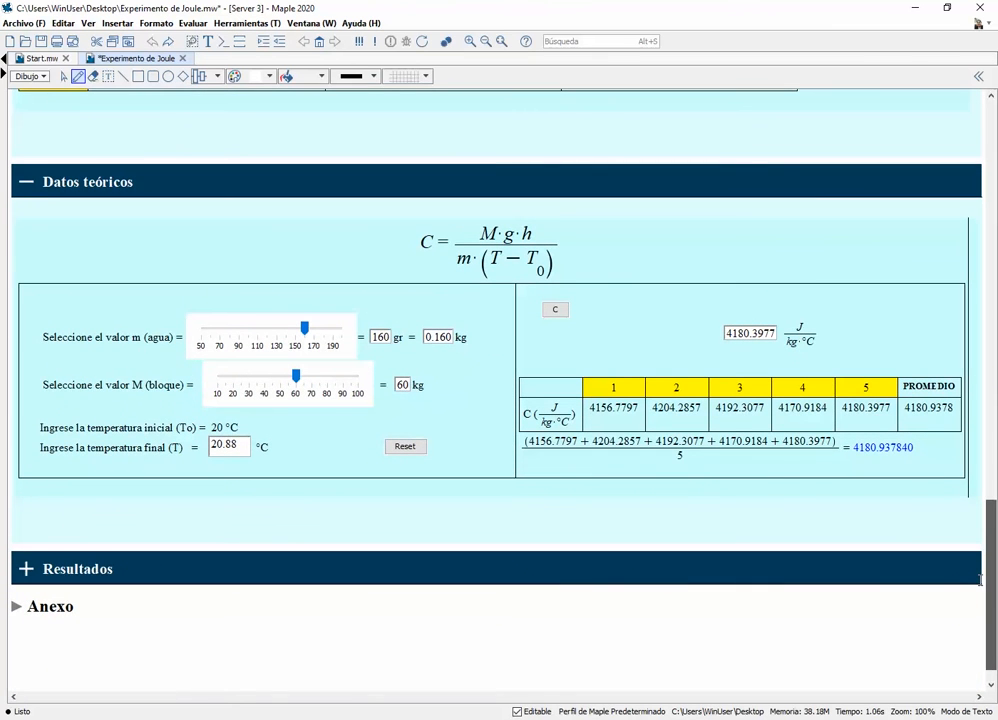
scroll(980, 585, "down", 1)
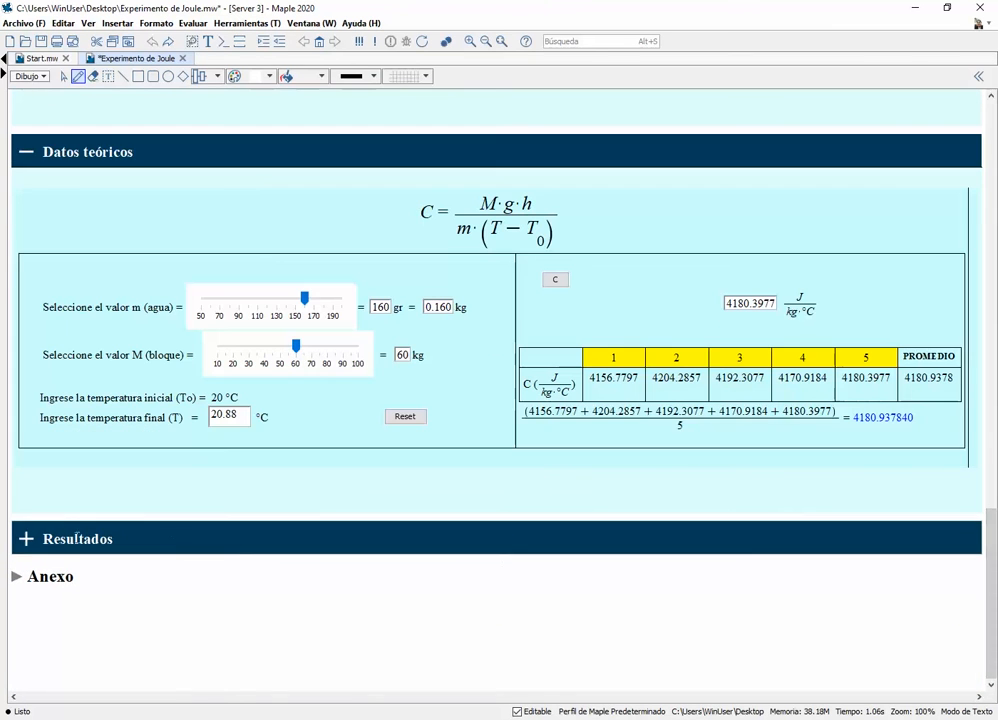
left_click(28, 538)
scroll(165, 491, "down", 2)
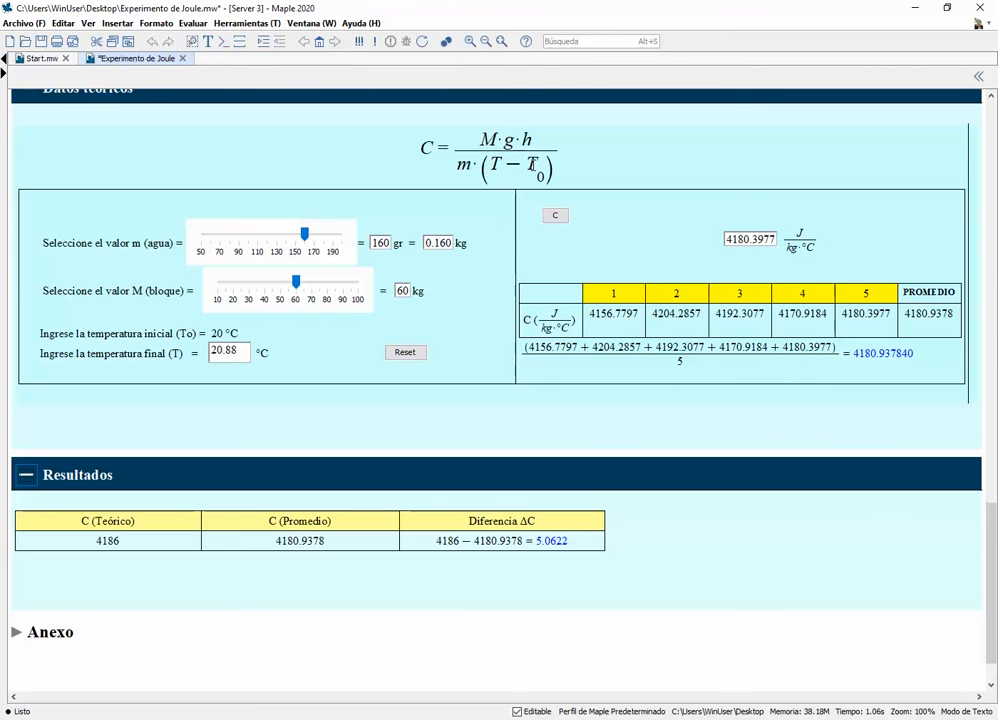
Expand the Anexo section and set up a yellow pencil on its unit derivation drawing
left_click(16, 632)
scroll(197, 535, "down", 2)
scroll(197, 535, "down", 4)
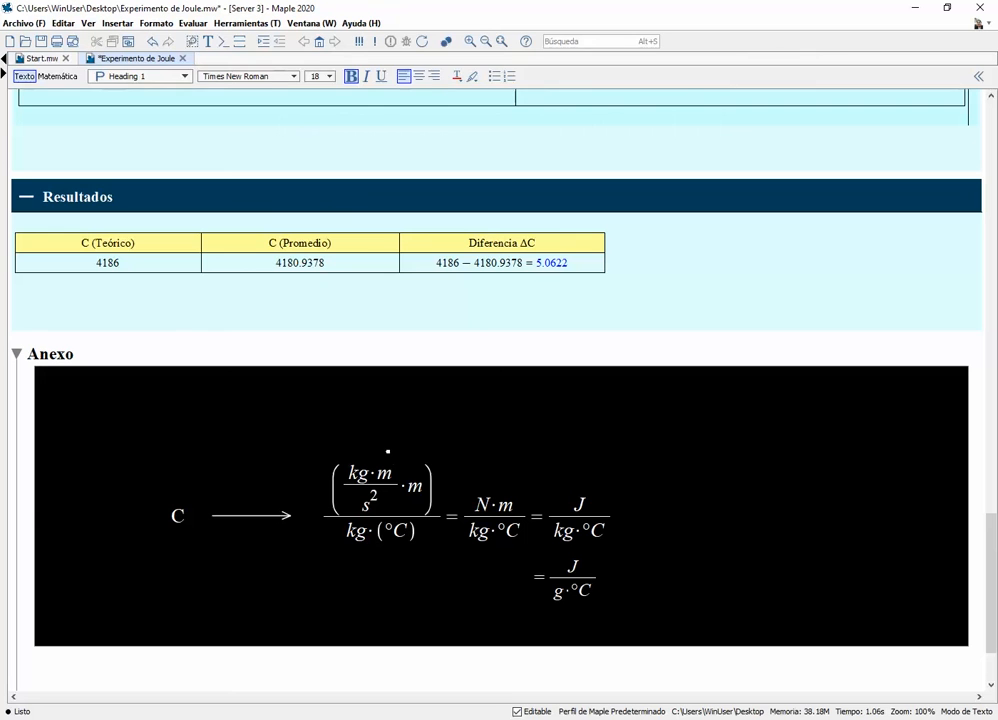
left_click(387, 452)
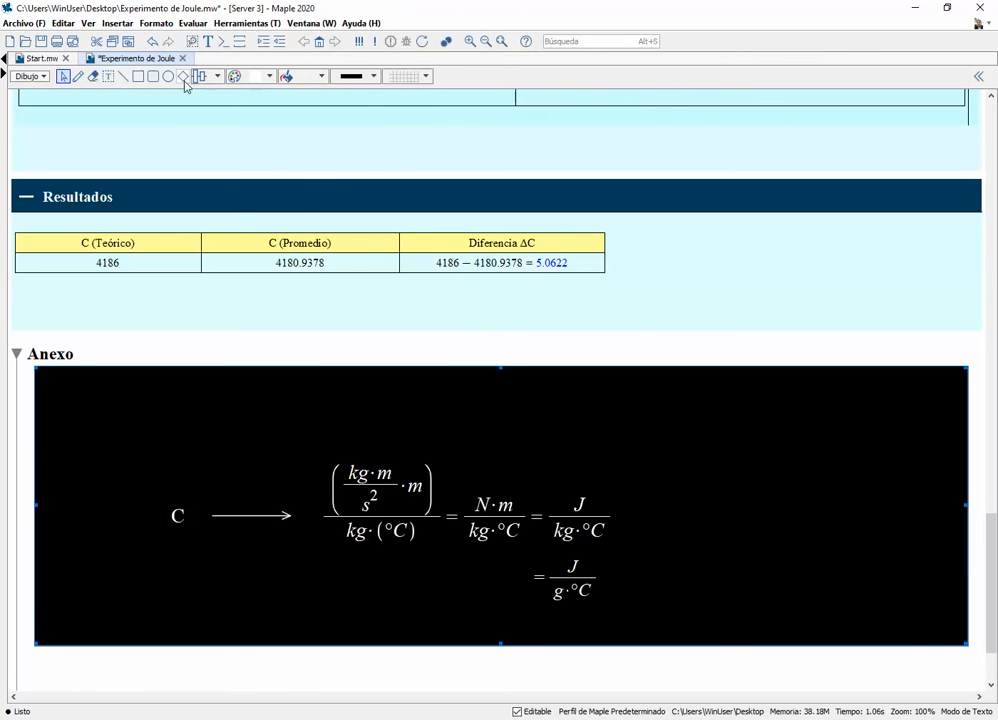
left_click(255, 77)
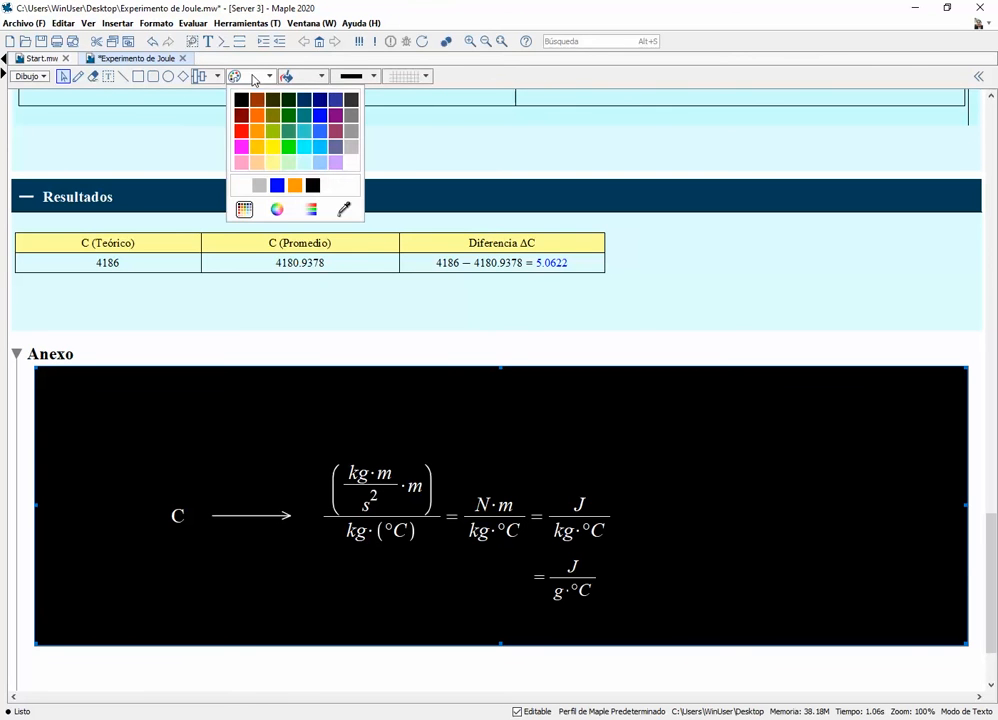
left_click(270, 150)
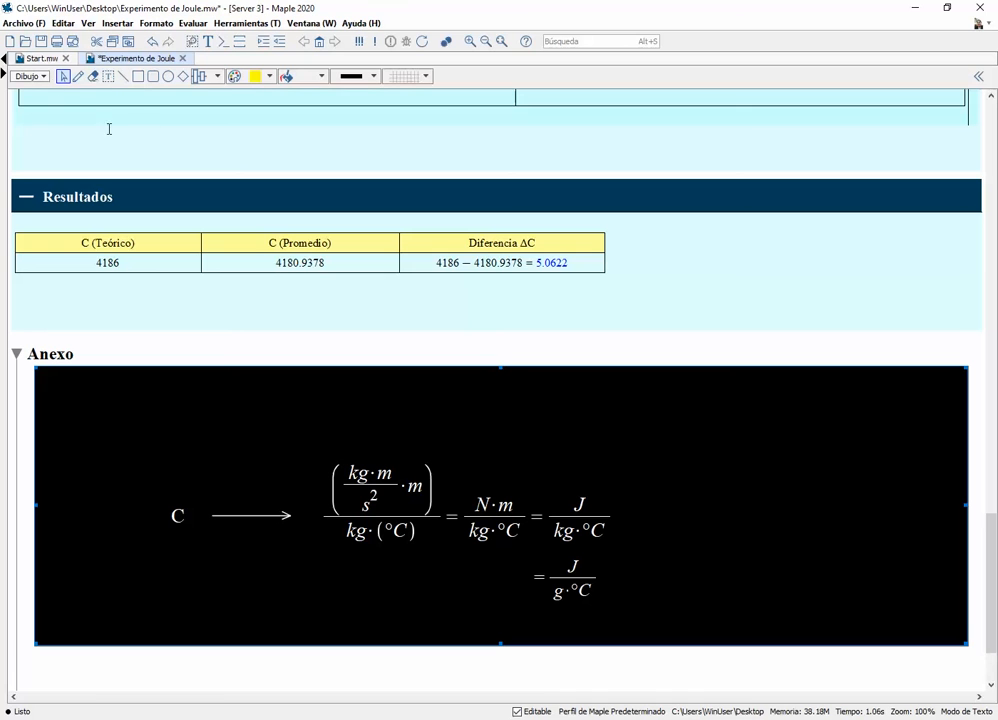
left_click(78, 76)
Circle kg and m/s² in yellow in the first fraction, and underline the m, kg and °C units
left_click_drag(355, 457, 347, 497)
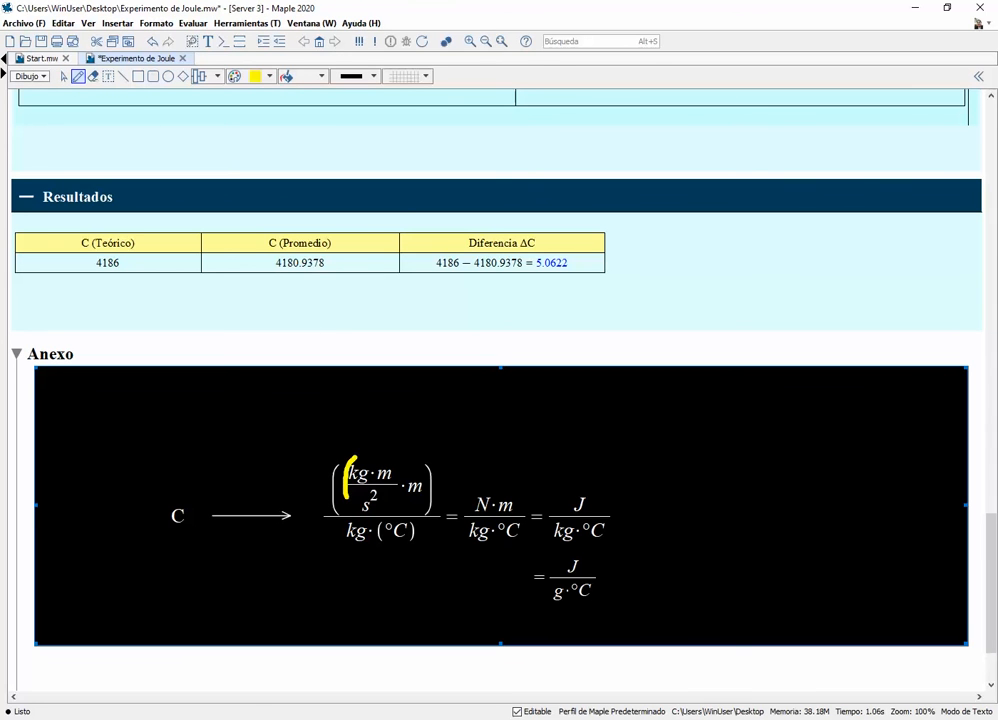
key("ctrl+z")
mouse_move(351, 466)
left_mouse_down()
mouse_move(350, 482)
mouse_move(369, 484)
mouse_move(373, 466)
mouse_move(350, 465)
mouse_move(394, 465)
mouse_move(396, 488)
mouse_move(381, 498)
left_mouse_up()
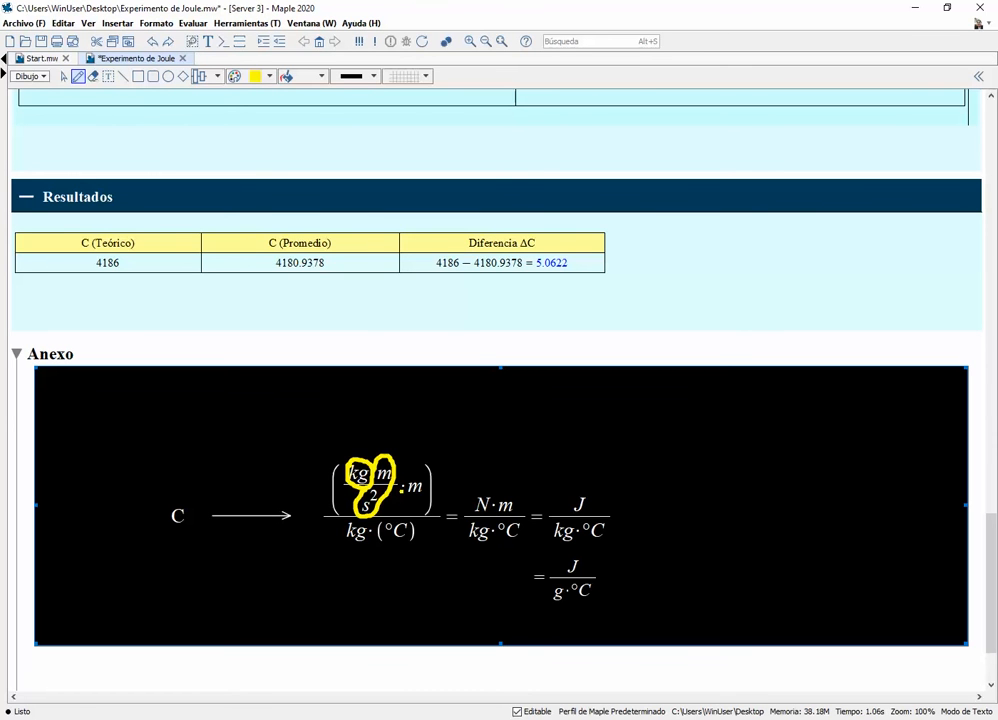
left_click_drag(401, 487, 426, 485)
left_click_drag(341, 537, 372, 540)
left_click_drag(387, 545, 392, 549)
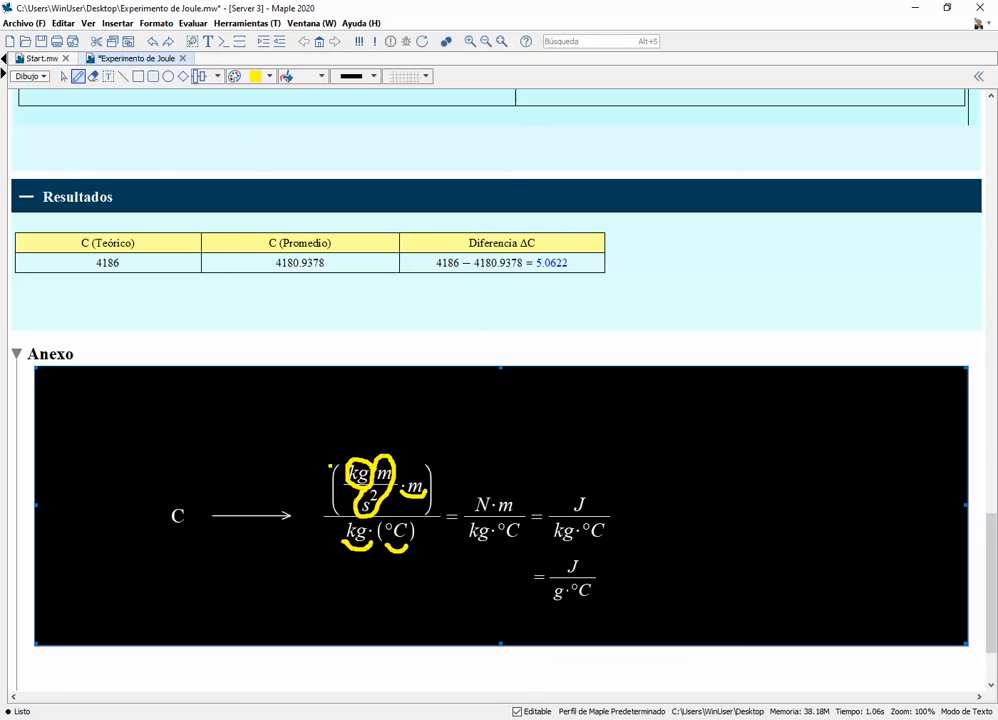
Draw yellow arrows from kg·m/s² to N and from N·m to J in the unit derivation
mouse_move(368, 455)
left_mouse_down()
mouse_move(385, 430)
mouse_move(450, 423)
mouse_move(476, 484)
left_mouse_up()
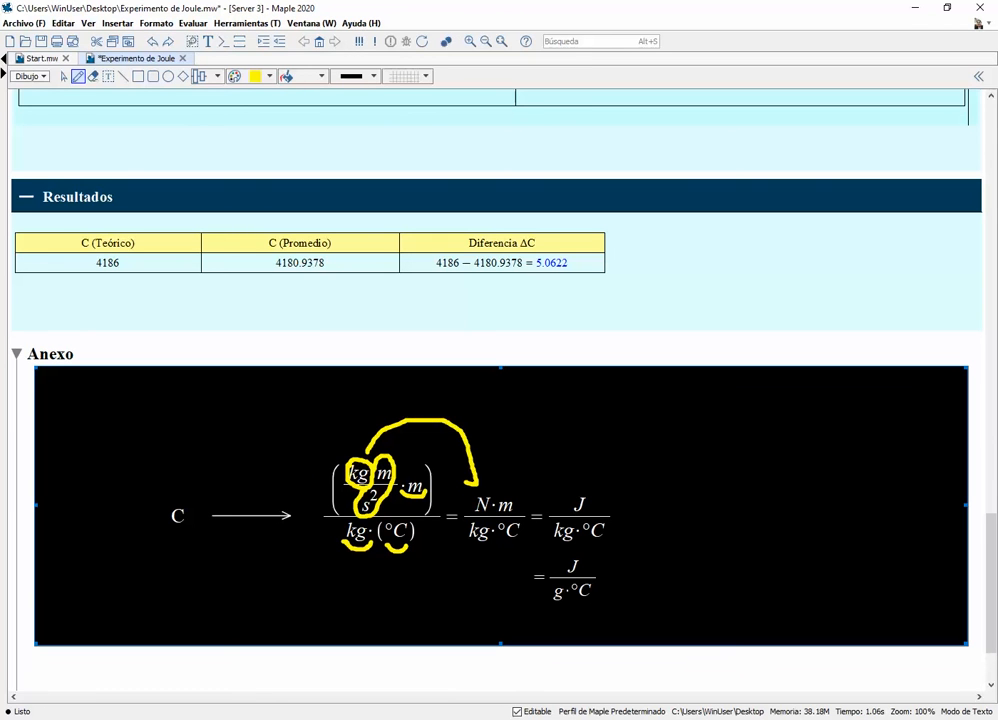
left_click_drag(466, 473, 486, 469)
mouse_move(478, 494)
left_mouse_down()
mouse_move(514, 472)
mouse_move(568, 464)
mouse_move(579, 487)
mouse_move(584, 468)
mouse_move(572, 482)
left_mouse_up()
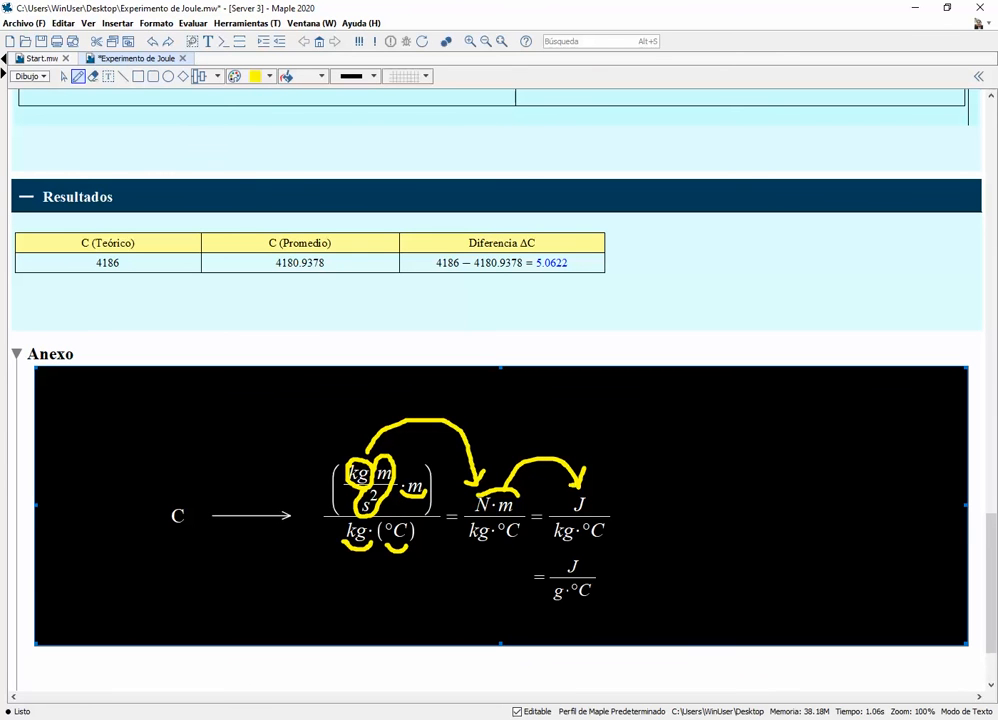
Draw a check mark beside J/(kg·°C) and handwrite an arrow to MKS followed by an arrow to S.I
left_click(459, 527)
left_click(587, 534)
left_click(552, 531)
mouse_move(628, 507)
left_mouse_down()
mouse_move(633, 525)
mouse_move(664, 490)
left_mouse_up()
mouse_move(677, 519)
left_mouse_down()
mouse_move(732, 524)
mouse_move(751, 499)
mouse_move(753, 523)
mouse_move(766, 525)
mouse_move(778, 498)
mouse_move(778, 527)
mouse_move(787, 508)
mouse_move(791, 518)
mouse_move(782, 532)
mouse_move(836, 522)
left_mouse_up()
mouse_move(829, 510)
left_mouse_down()
mouse_move(841, 522)
mouse_move(833, 530)
left_mouse_up()
mouse_move(851, 520)
left_mouse_down()
mouse_move(856, 530)
mouse_move(889, 513)
mouse_move(889, 528)
mouse_move(893, 508)
mouse_move(894, 530)
left_mouse_up()
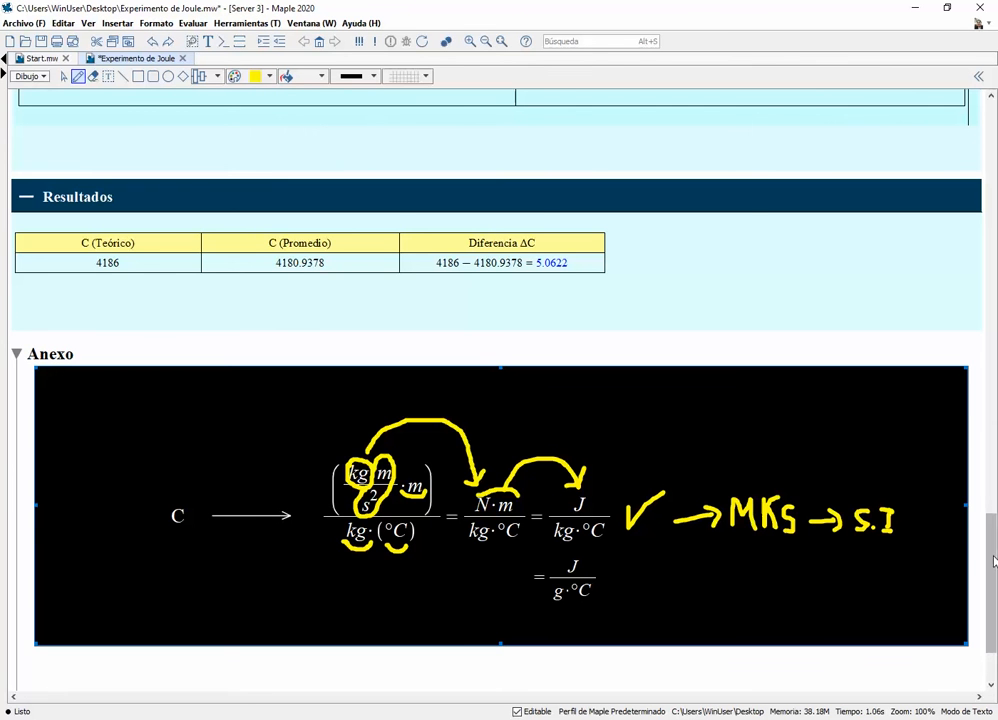
Return to the Fundamento teórico section at the start of the worksheet
left_click_drag(993, 562, 993, 458)
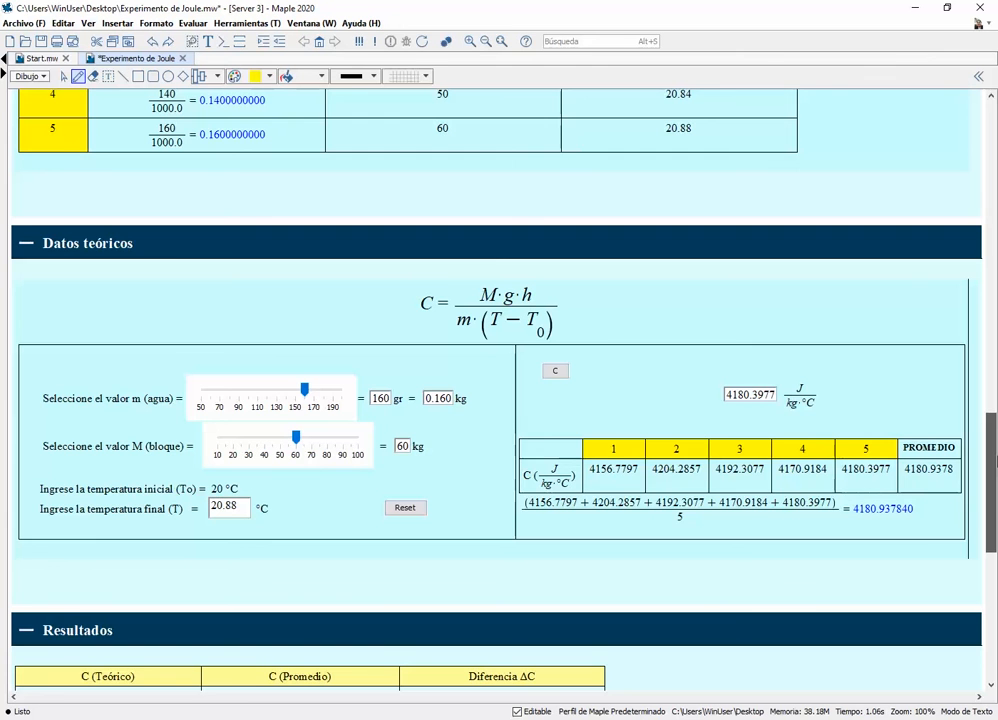
left_click_drag(993, 458, 993, 136)
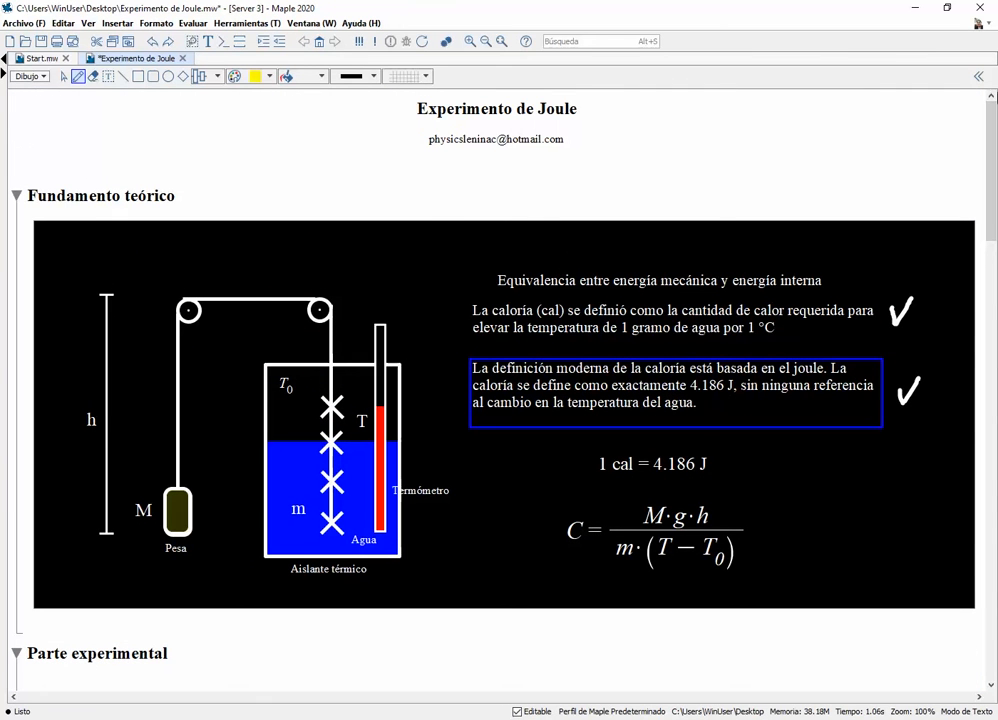